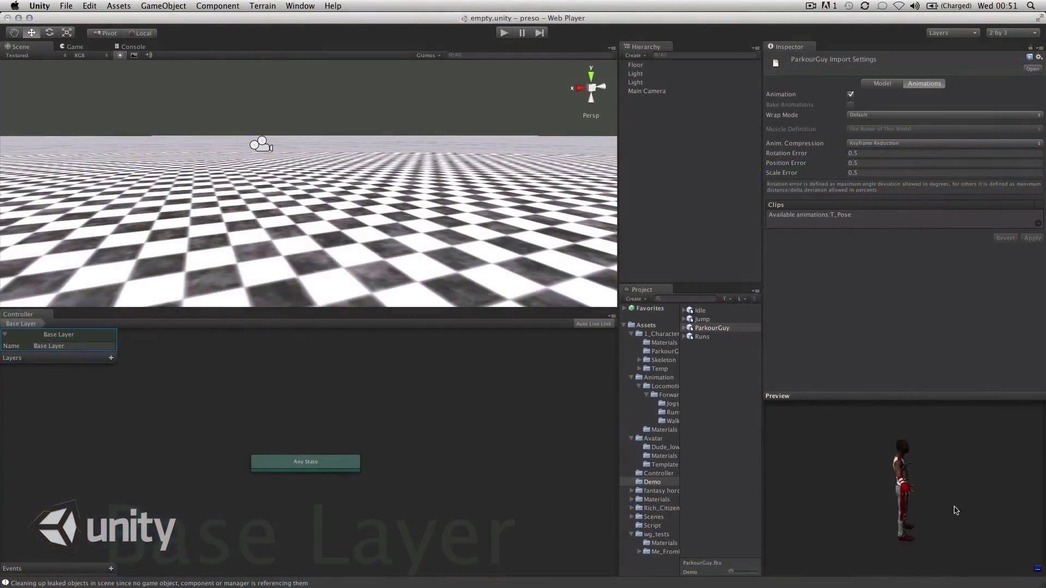
Rotate the Idle character in the Inspector preview to view it from other angles.
drag(949, 483, 915, 481)
Compare the Idle, Jump and Runs animation assets in the Inspector, ending back on Idle.
click(701, 311)
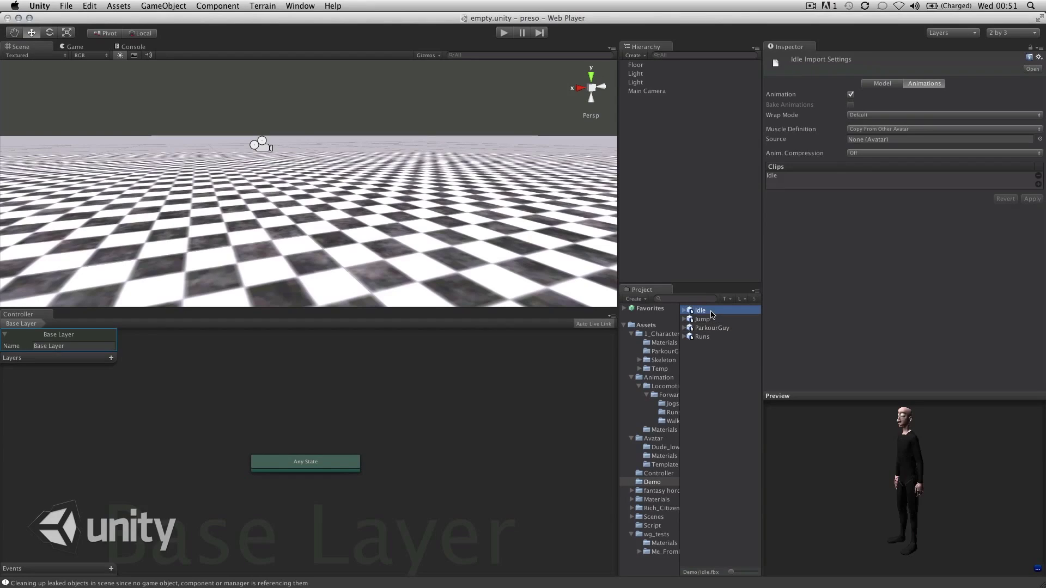
click(712, 321)
click(713, 337)
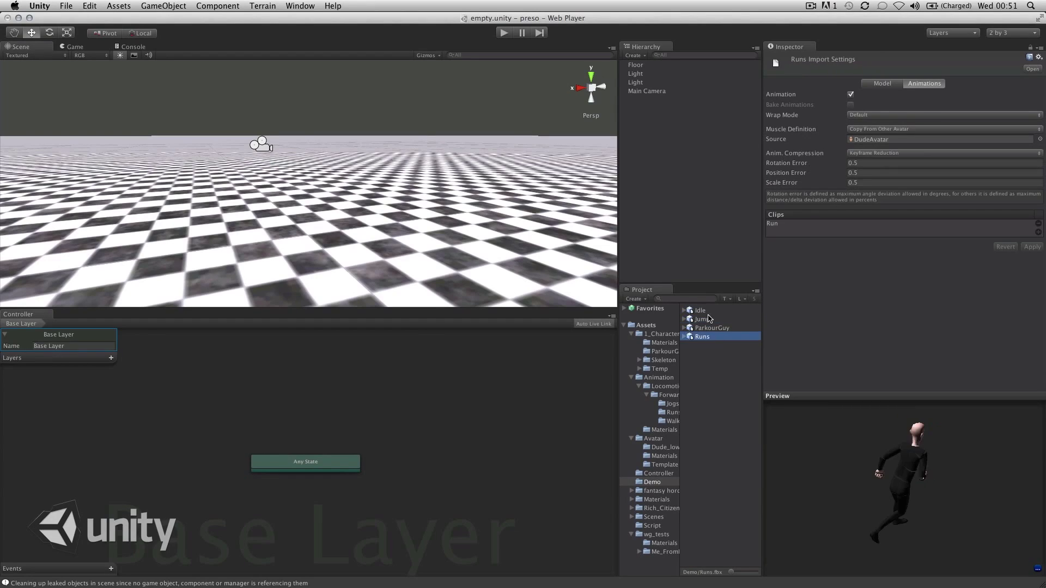
click(709, 313)
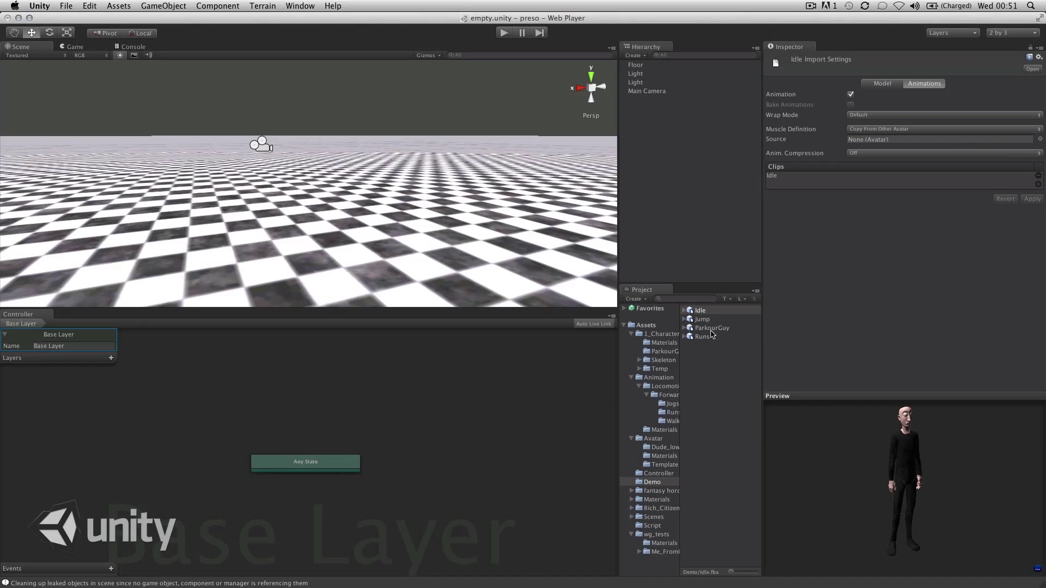
Enable Create Avatar in ParkourGuy's Model import settings and apply it.
click(713, 327)
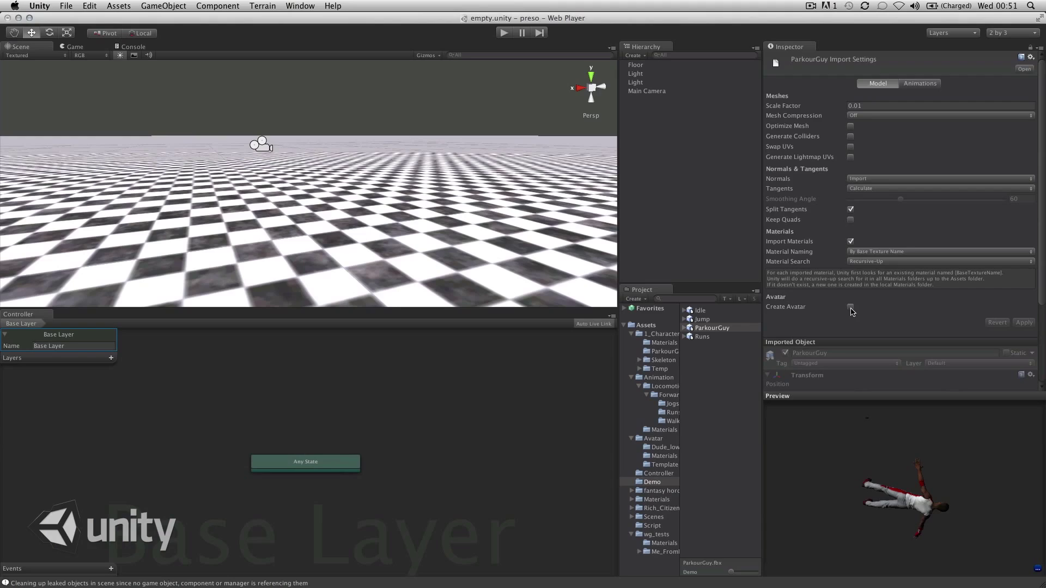
click(850, 307)
click(1028, 324)
Open the avatar configuration, save the scene, and orbit the character to check bone mapping.
click(1013, 308)
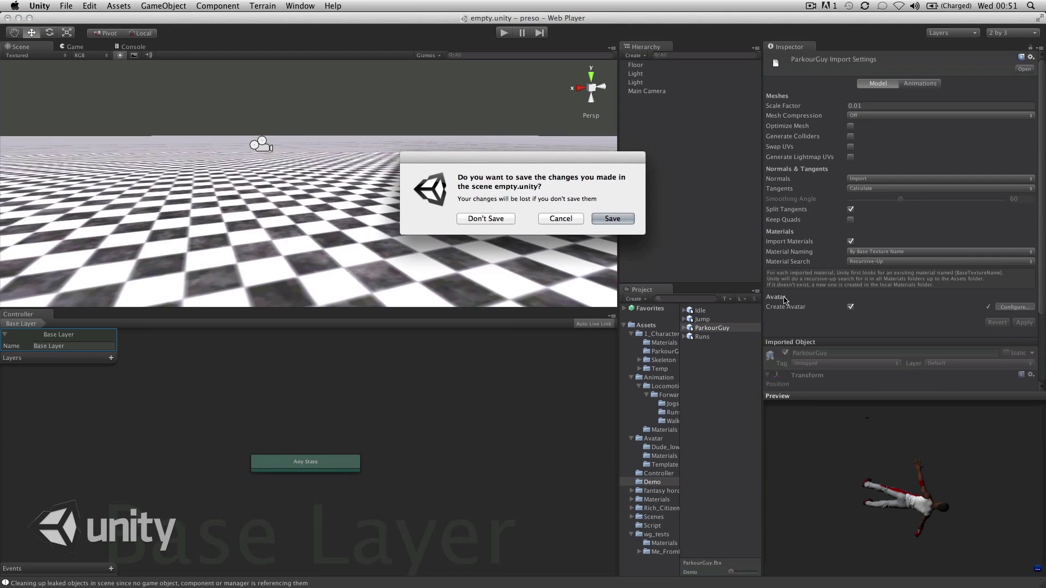
click(603, 219)
alt+drag(381, 221, 347, 222)
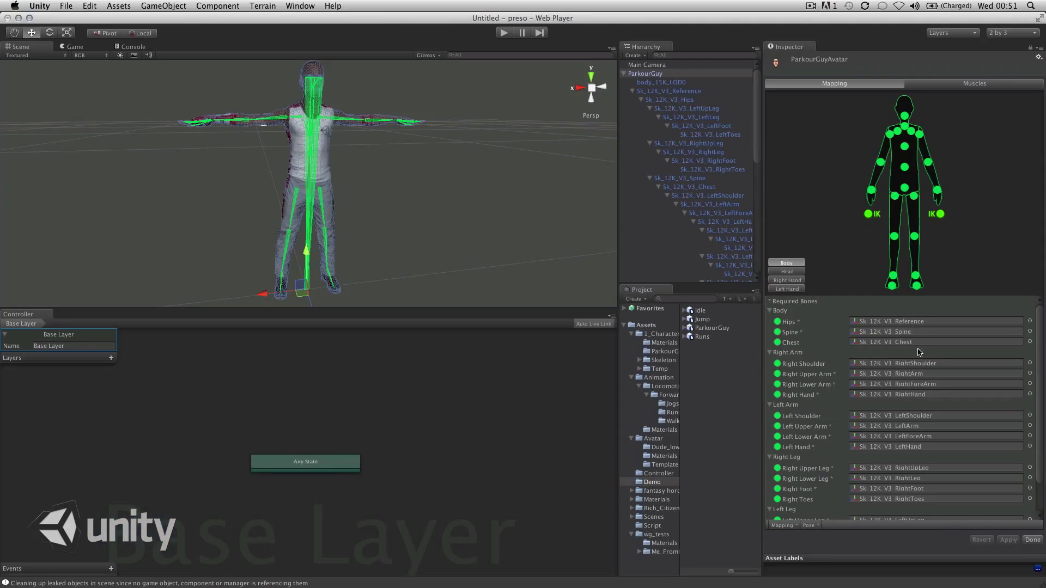
Finish the avatar configuration and place the ParkourGuy character into the scene.
click(1031, 540)
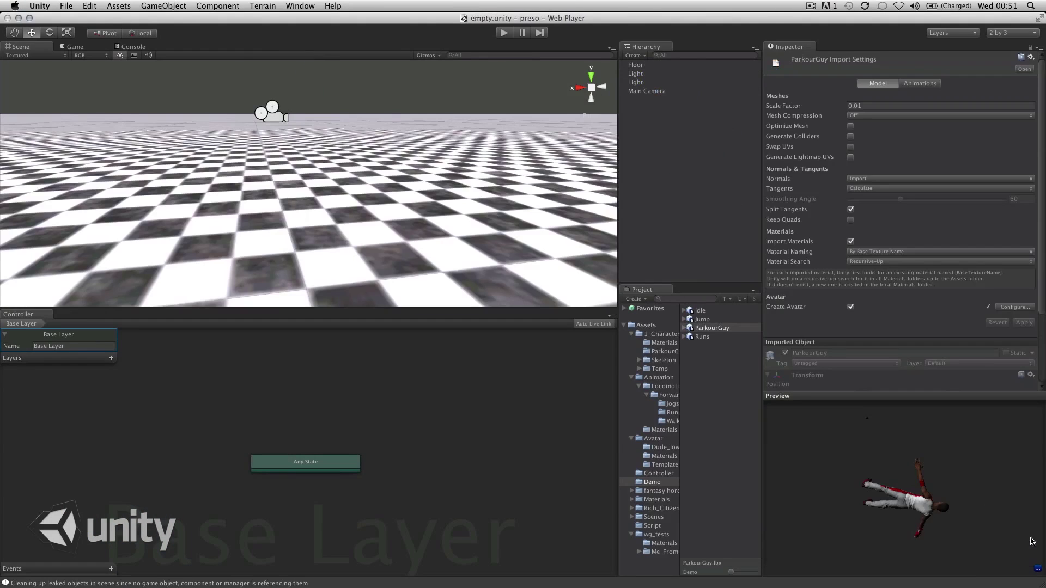
mouse_move(700, 329)
mouse_down()
mouse_move(376, 231)
mouse_move(324, 257)
mouse_move(392, 272)
mouse_up()
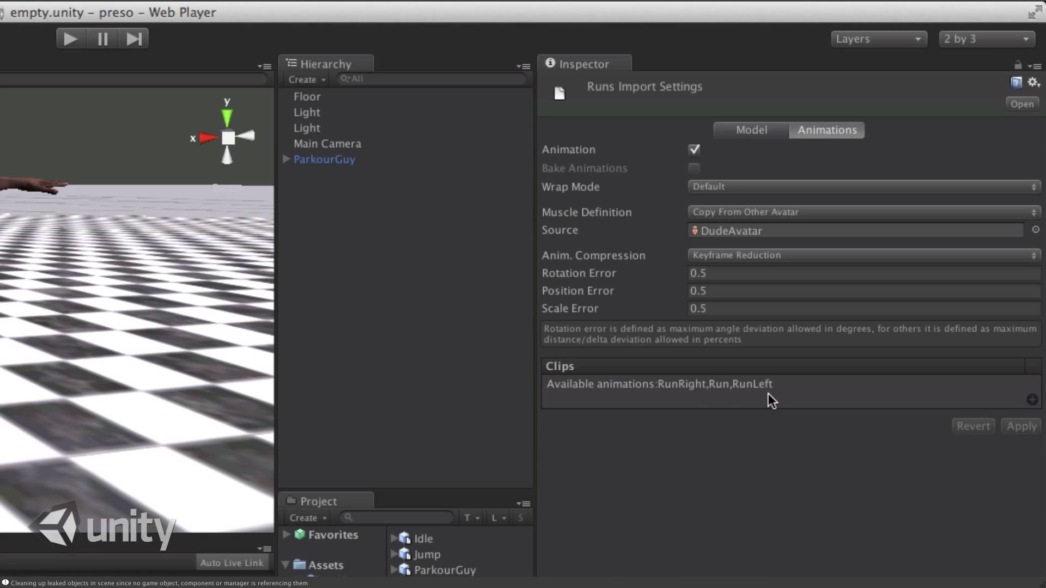
Add a Run clip from the Run take (frames 292–354) to Runs and preview it.
click(1032, 399)
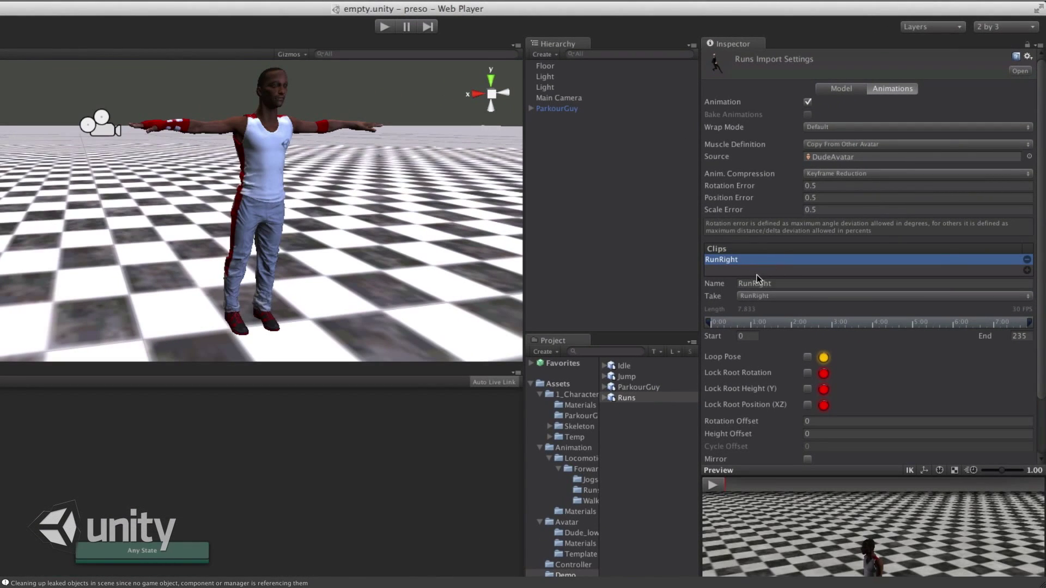
click(769, 296)
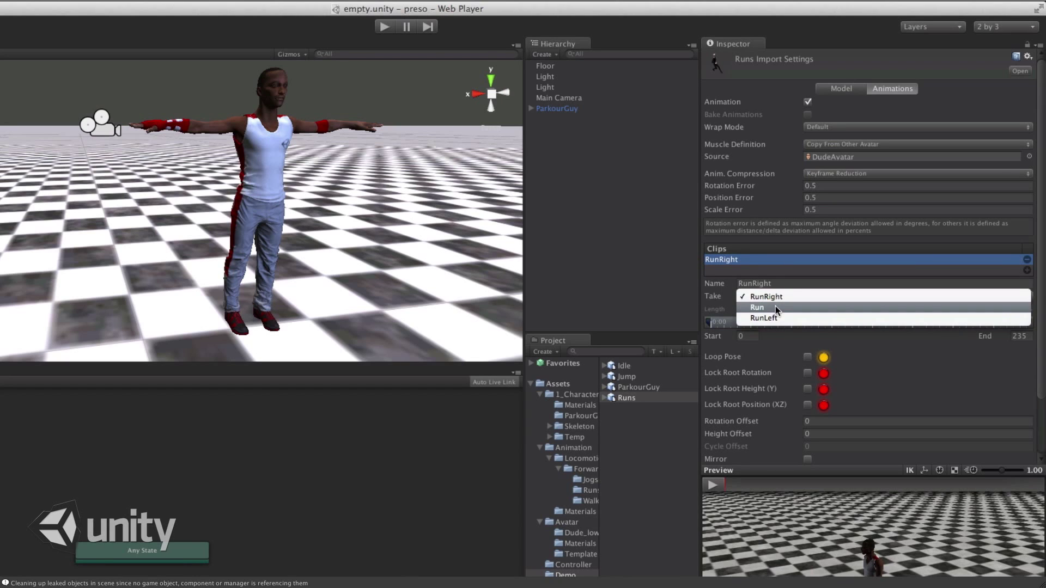
click(775, 305)
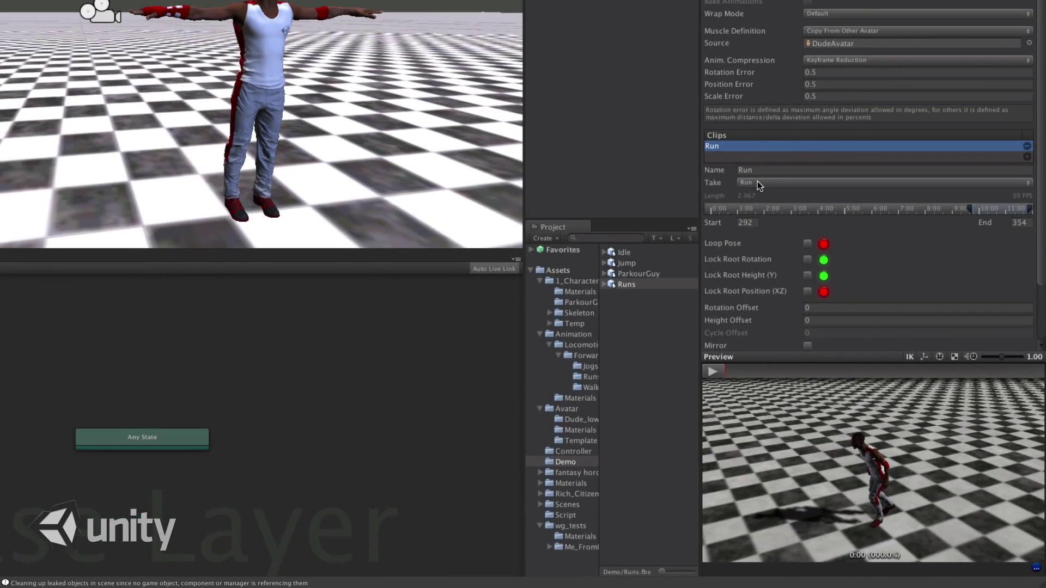
click(711, 371)
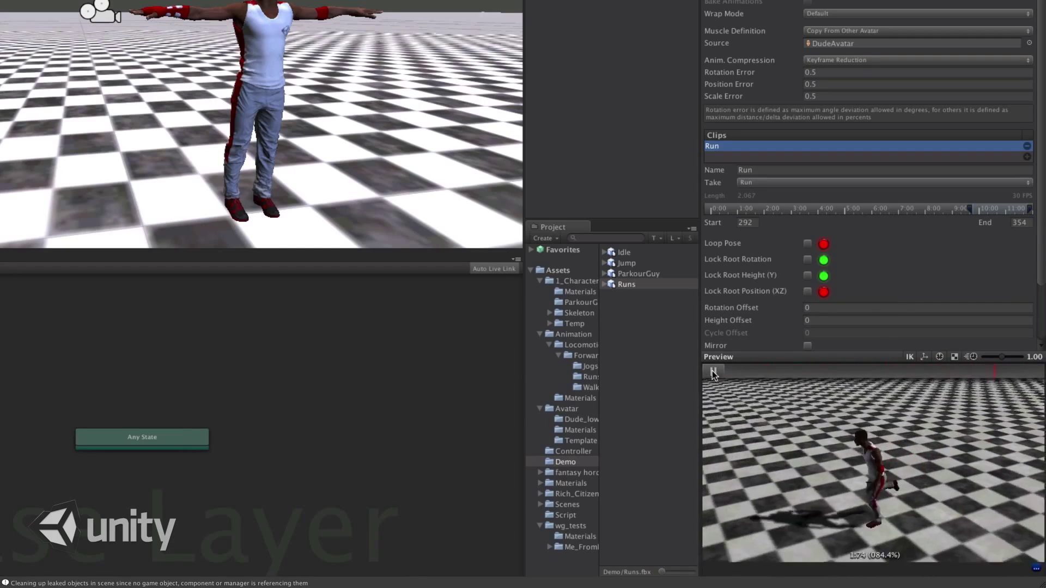
Trim the Run clip to start at frame 308 and end at frame 341.
click(711, 370)
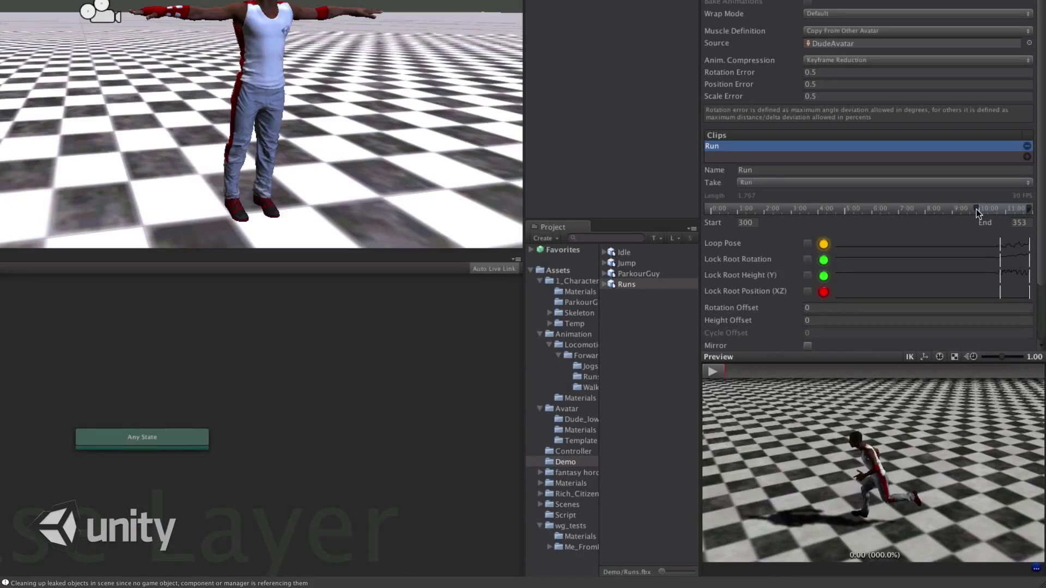
drag(976, 209, 983, 210)
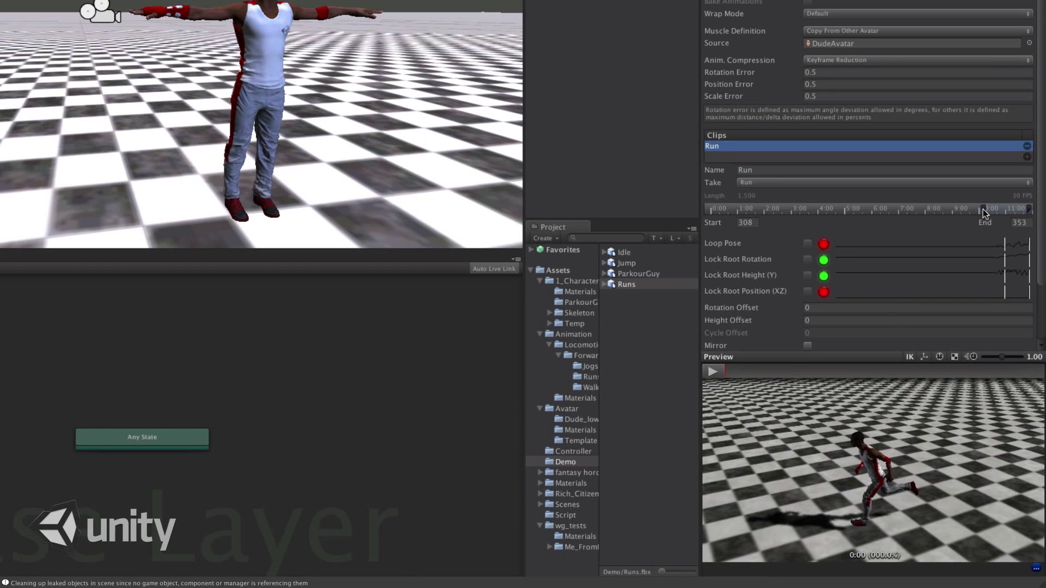
drag(982, 209, 983, 209)
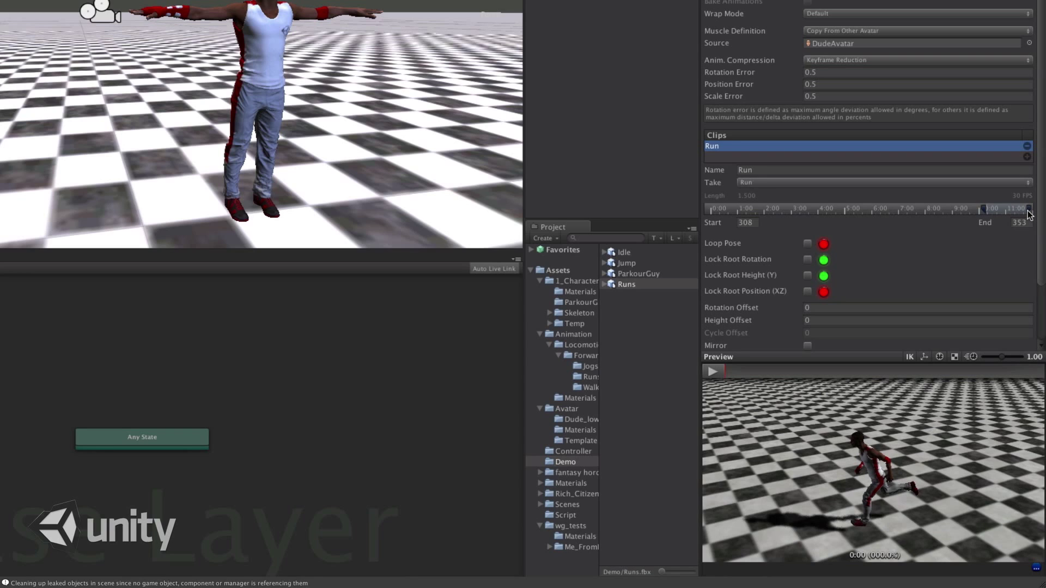
scroll(1028, 214, up, 5)
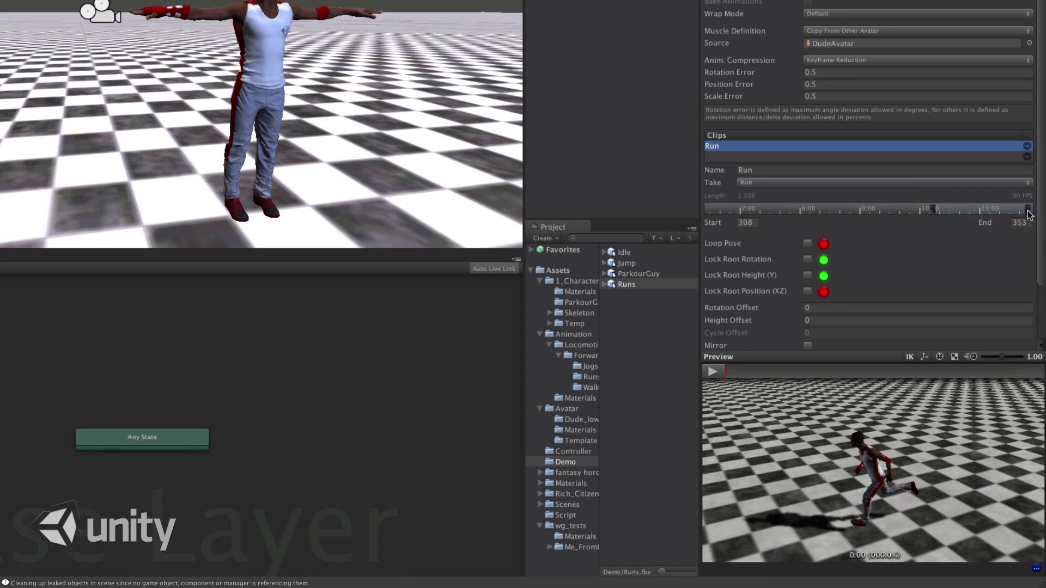
drag(1029, 214, 994, 216)
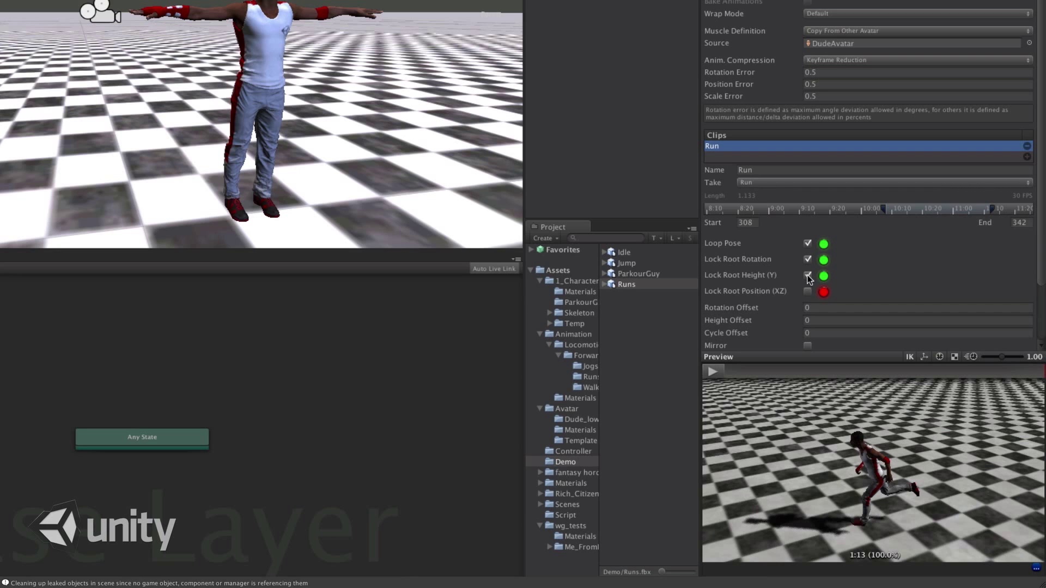
Preview the Run clip while toggling Loop Pose, Lock Root Rotation and Lock Root Height, leaving all on.
click(717, 373)
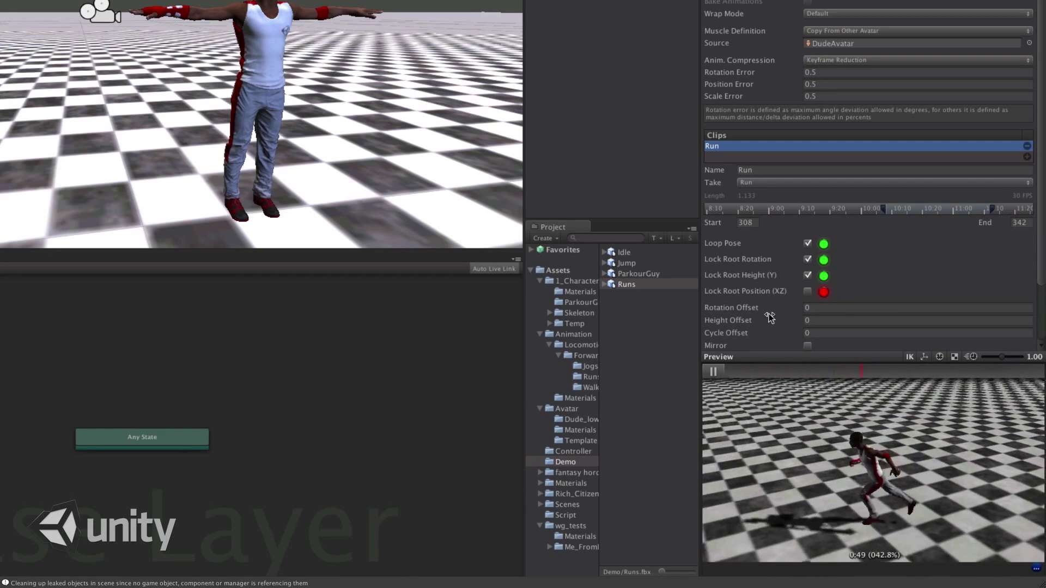
click(807, 243)
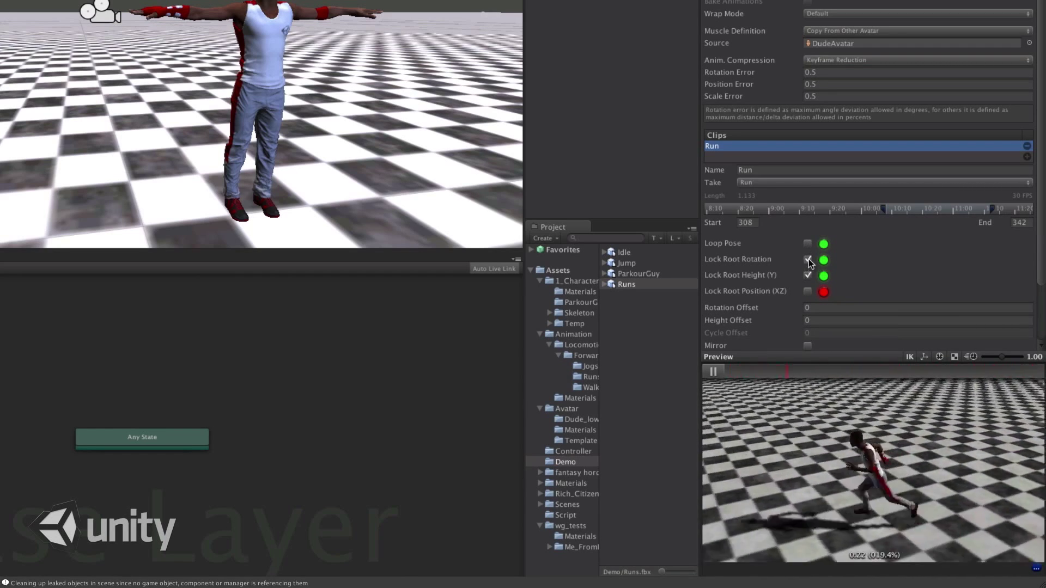
click(808, 260)
click(808, 275)
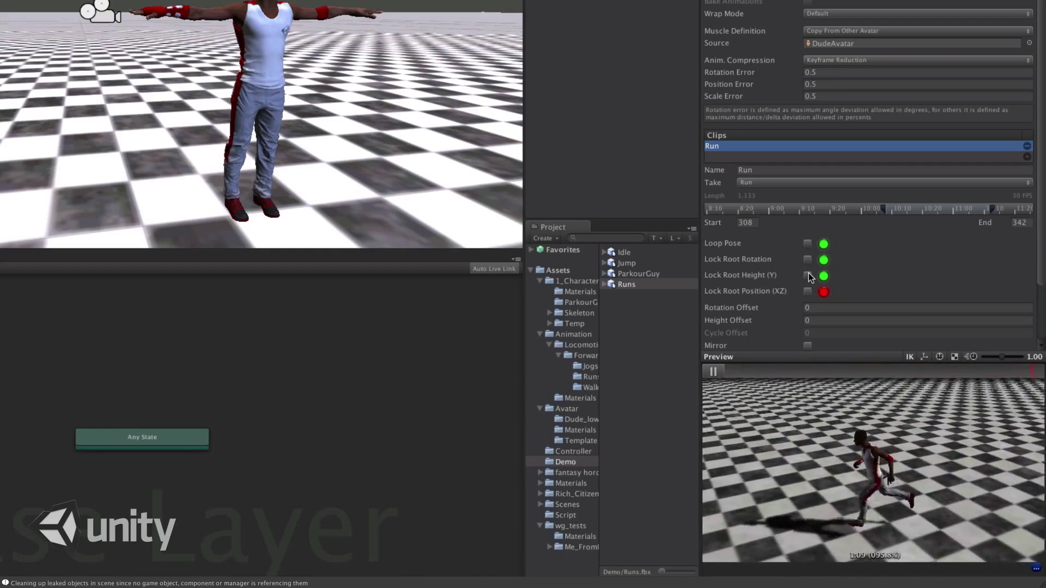
click(809, 276)
click(807, 260)
click(808, 244)
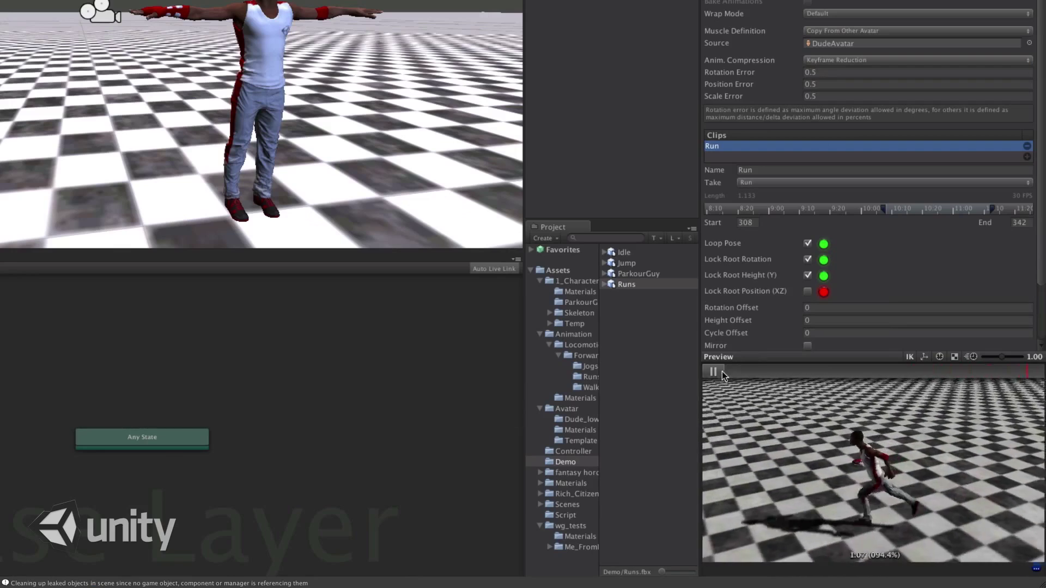
Pause the Run preview, then play the RunLeft and RunRight clips in turn.
click(715, 372)
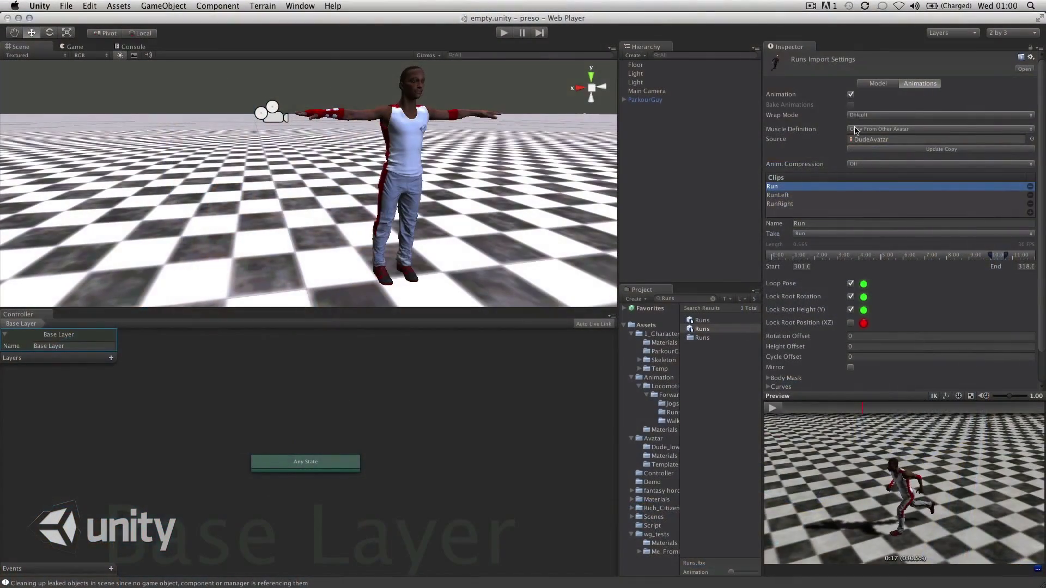
click(807, 197)
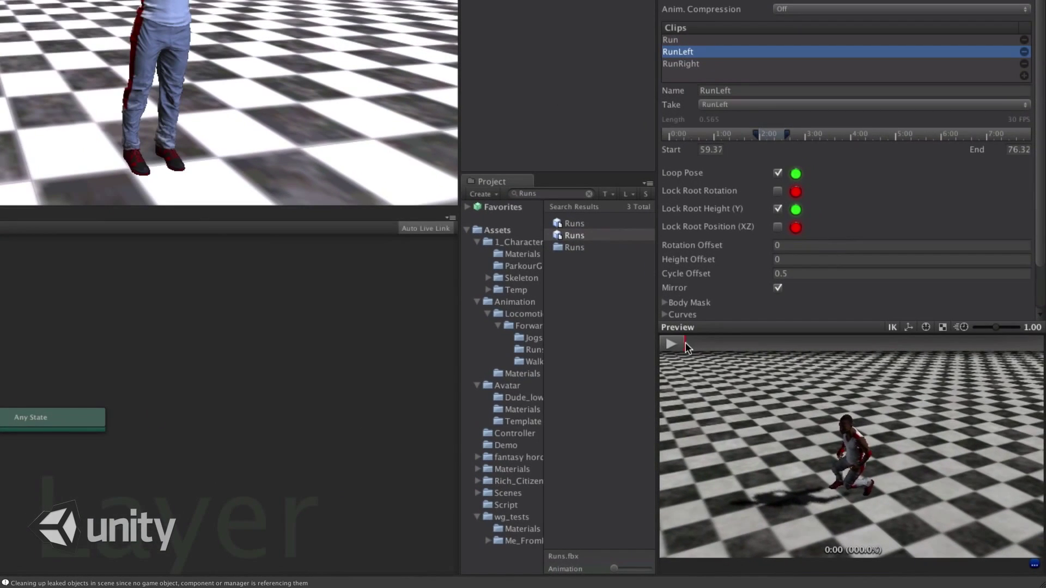
click(678, 343)
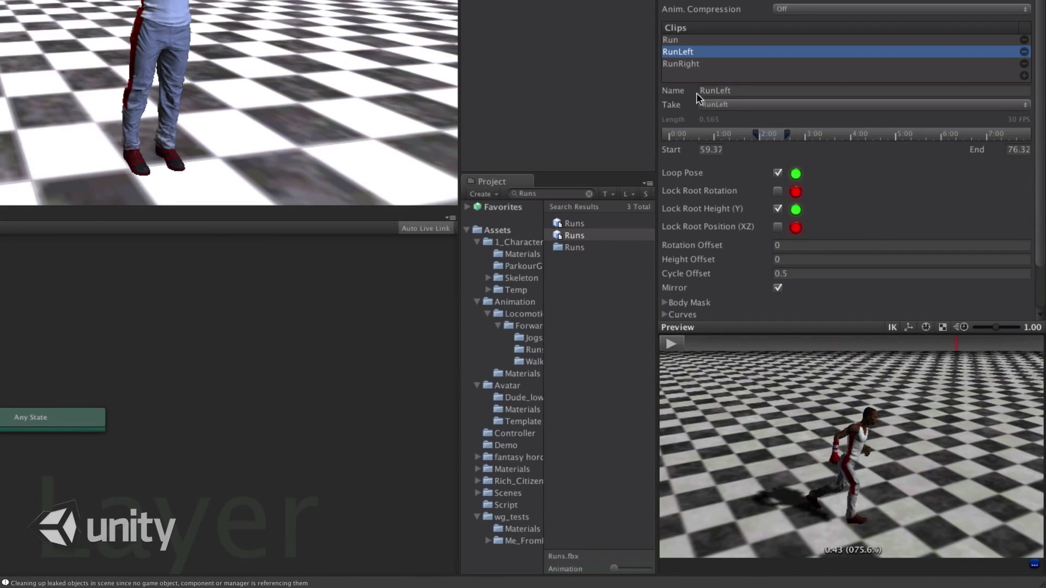
click(696, 67)
click(673, 345)
click(673, 346)
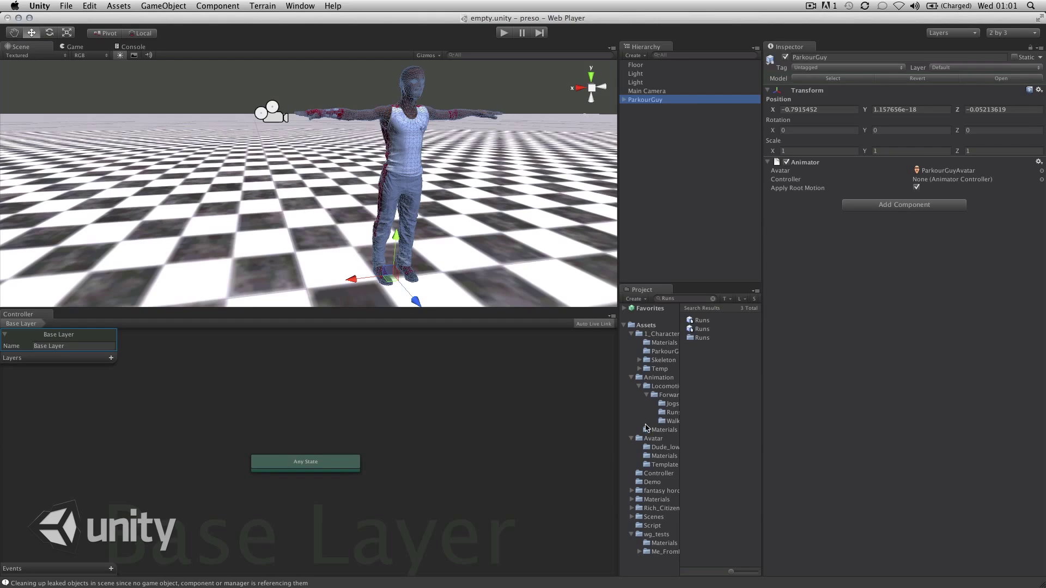
Create an animator controller named RunnerDude in the Demo folder.
click(653, 482)
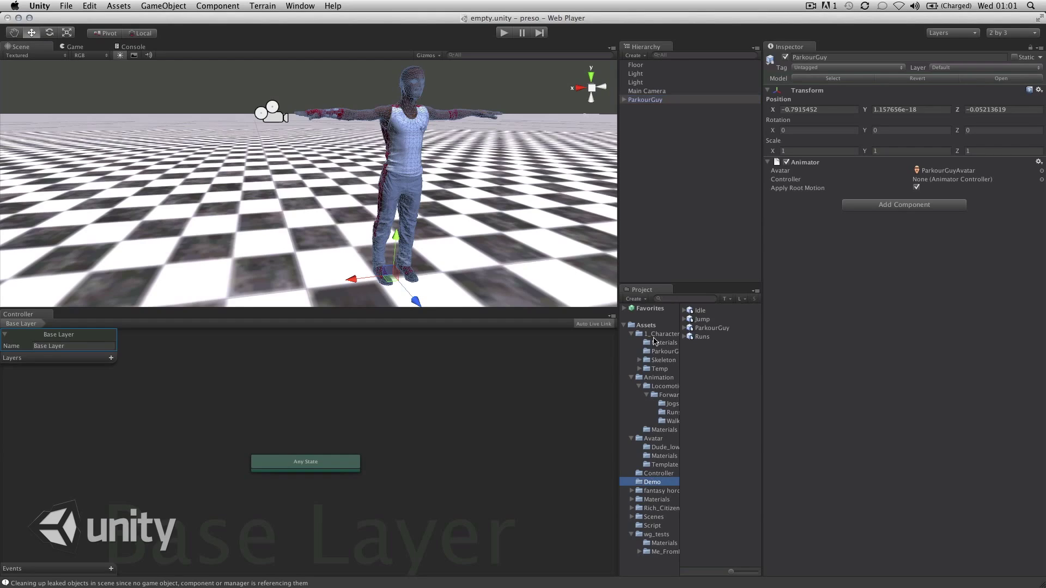
click(635, 299)
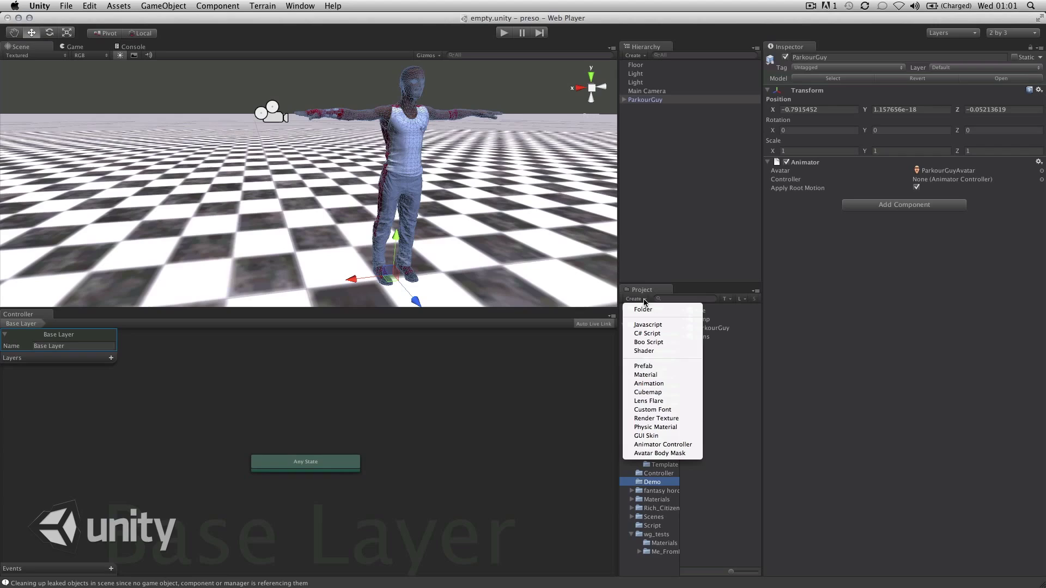
click(662, 444)
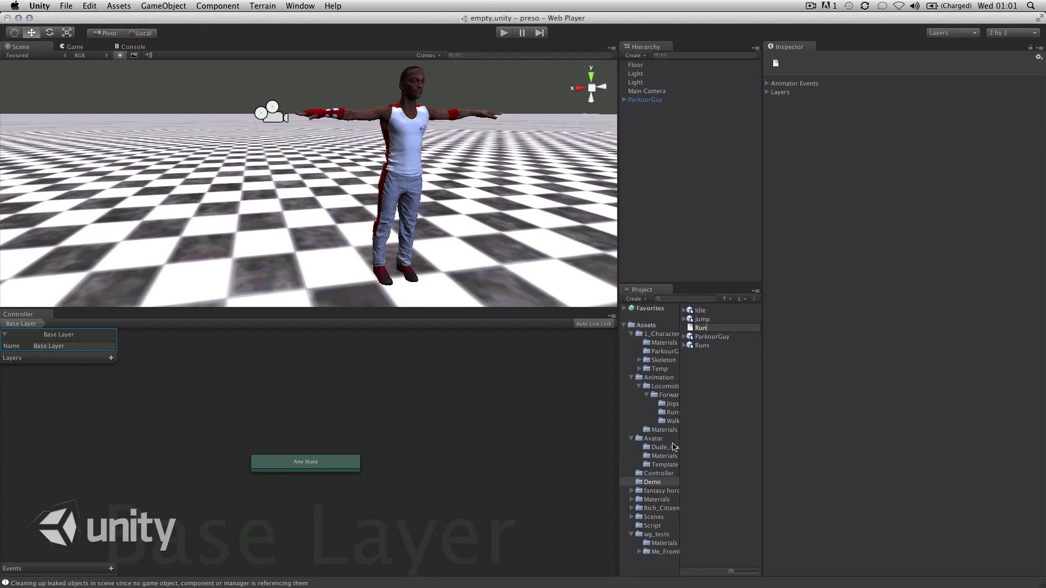
text(RunnerDude)
key(Return)
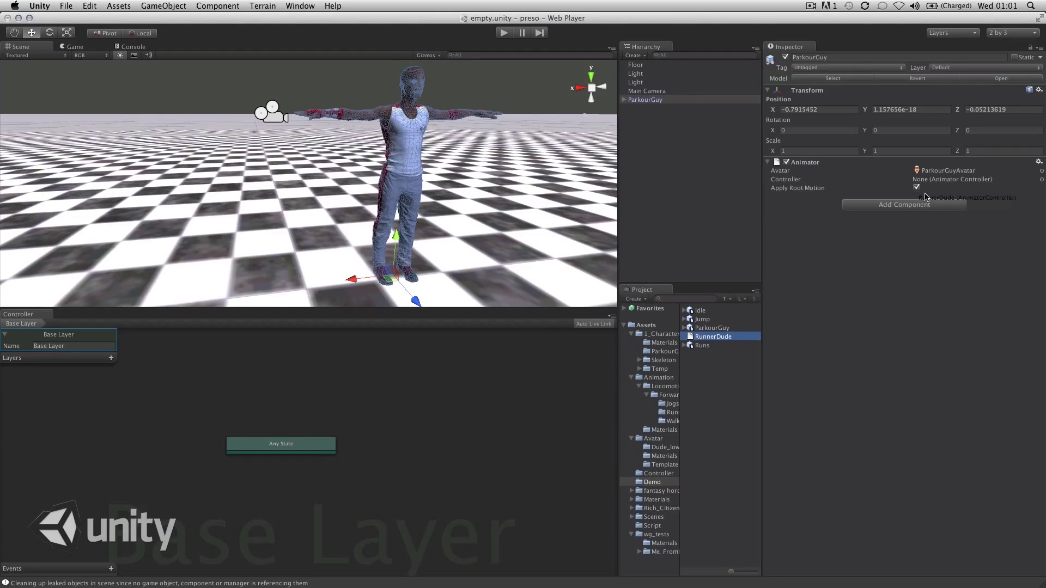
Assign RunnerDude as ParkourGuy's controller and add an Idle state using the Idle clip.
drag(924, 196, 948, 184)
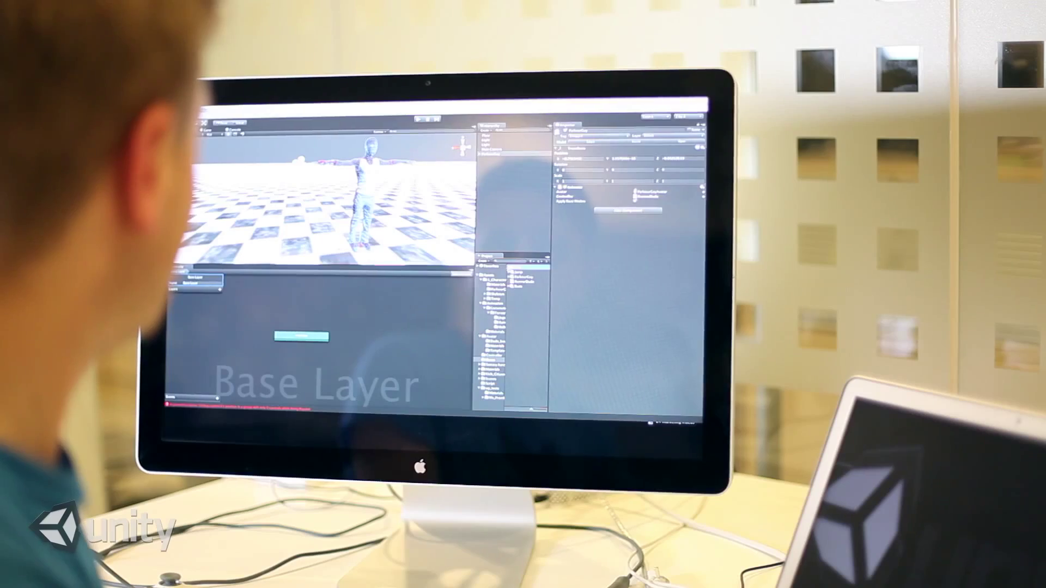
scroll(730, 426, down, 5)
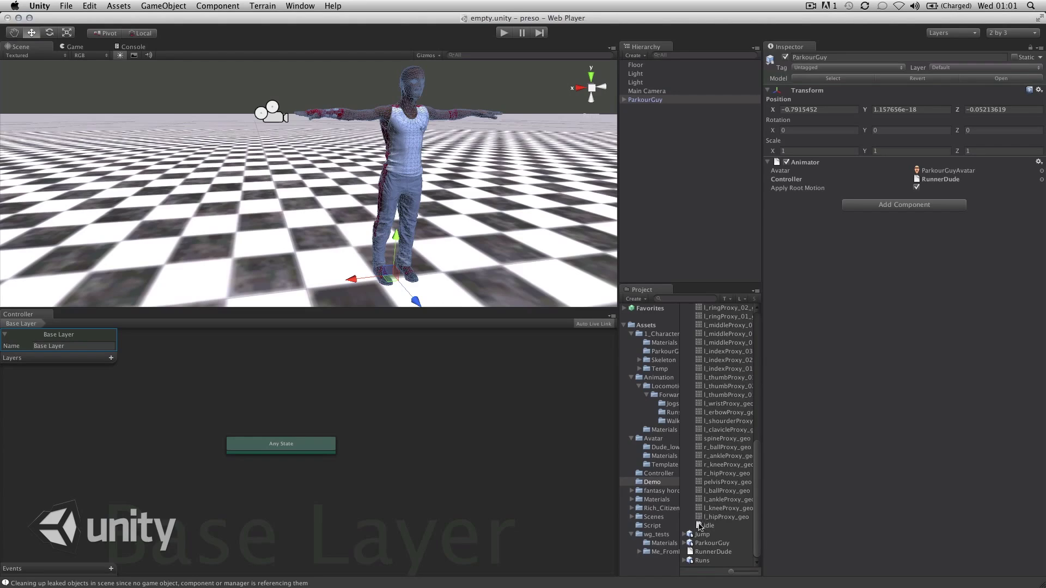
drag(426, 418, 426, 418)
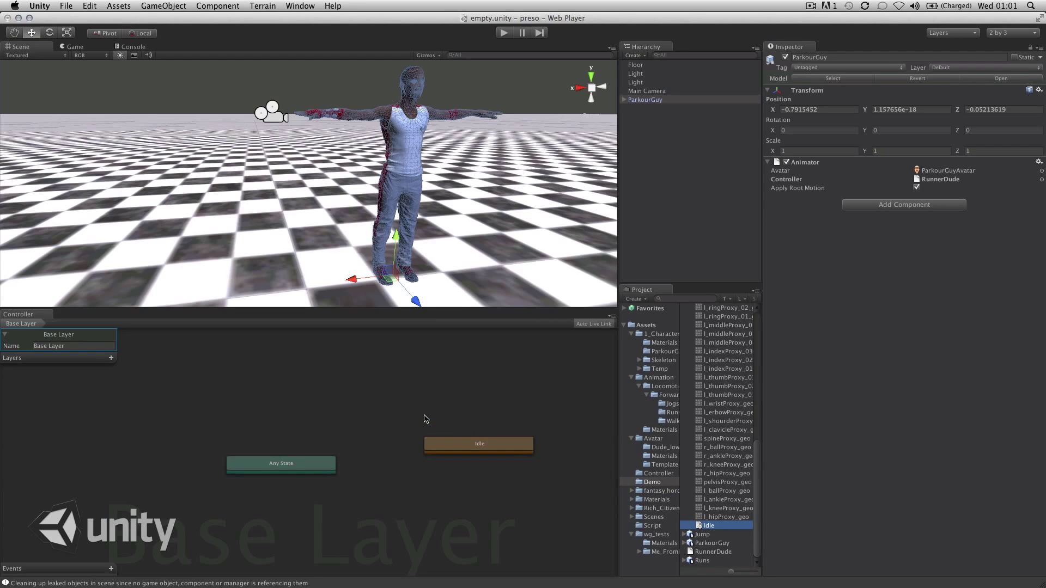
click(511, 447)
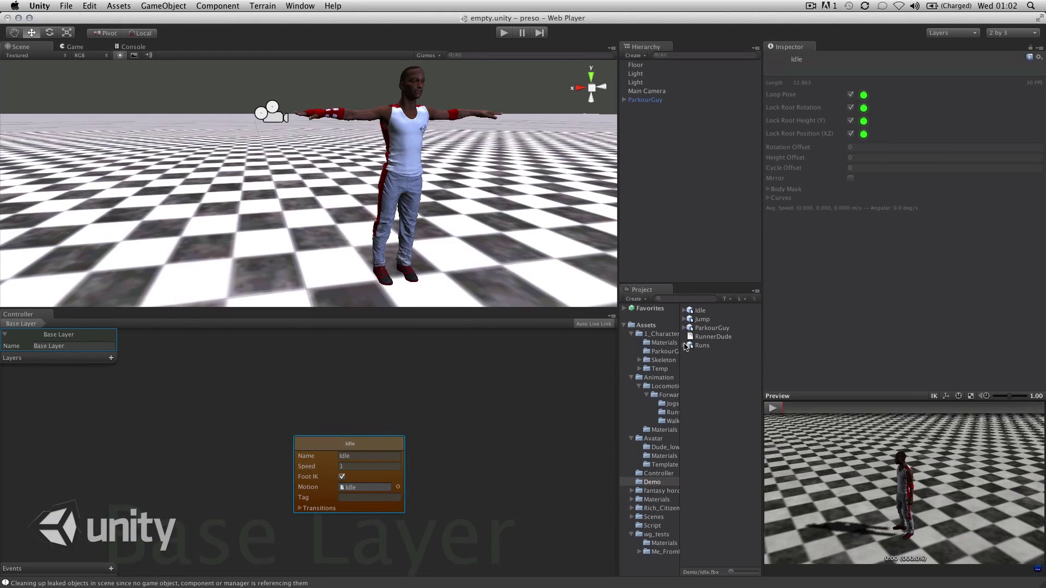
Expand the Runs asset and preview RunLeft, Run and RunRight, ending back on RunLeft.
click(685, 346)
click(735, 372)
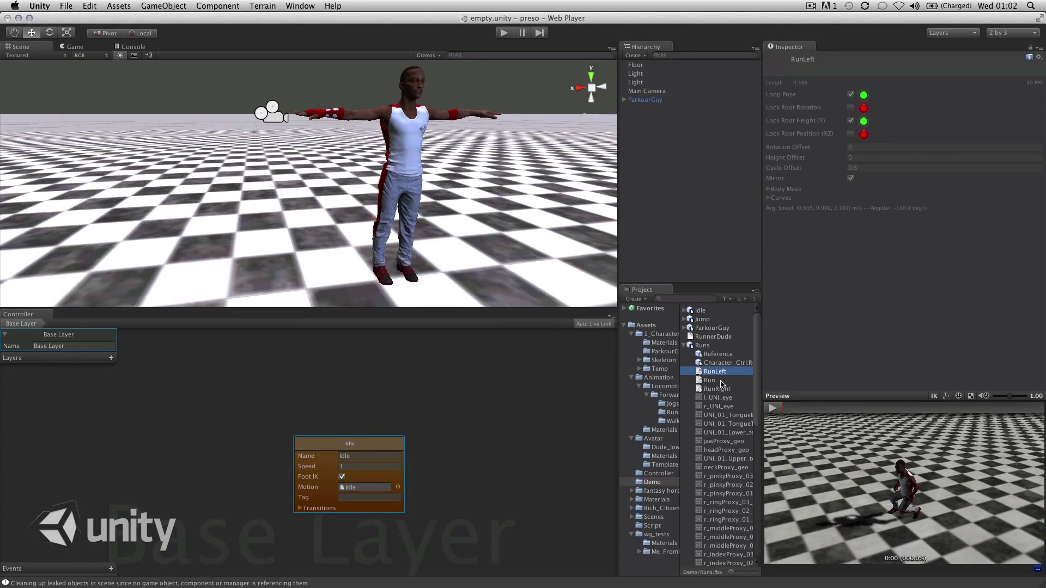
click(719, 382)
key(Down)
click(718, 372)
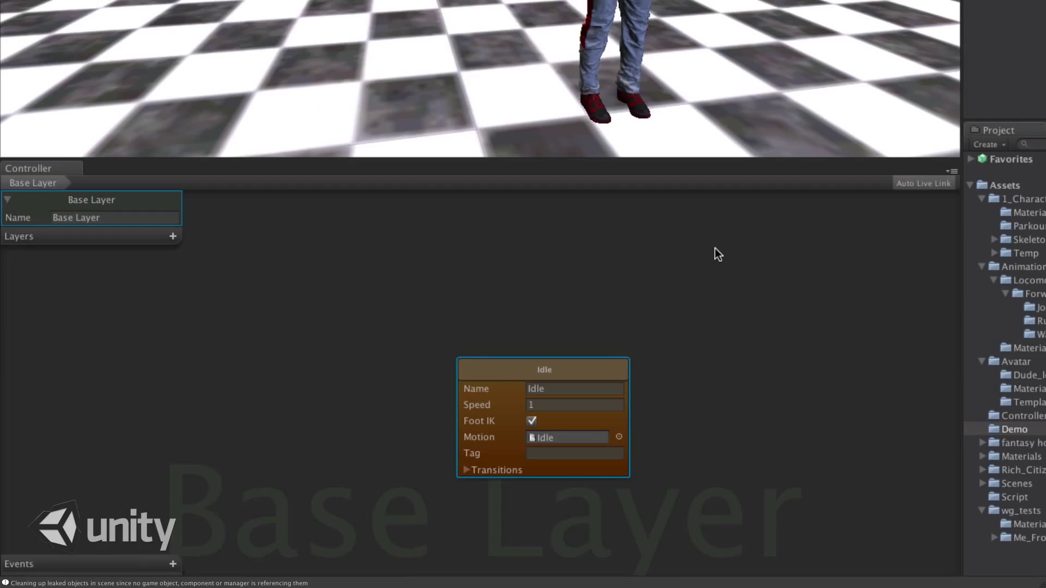
Create a new blend tree state in the Base Layer, name it 'Runs' and enter it.
right_click(715, 250)
mouse_move(772, 266)
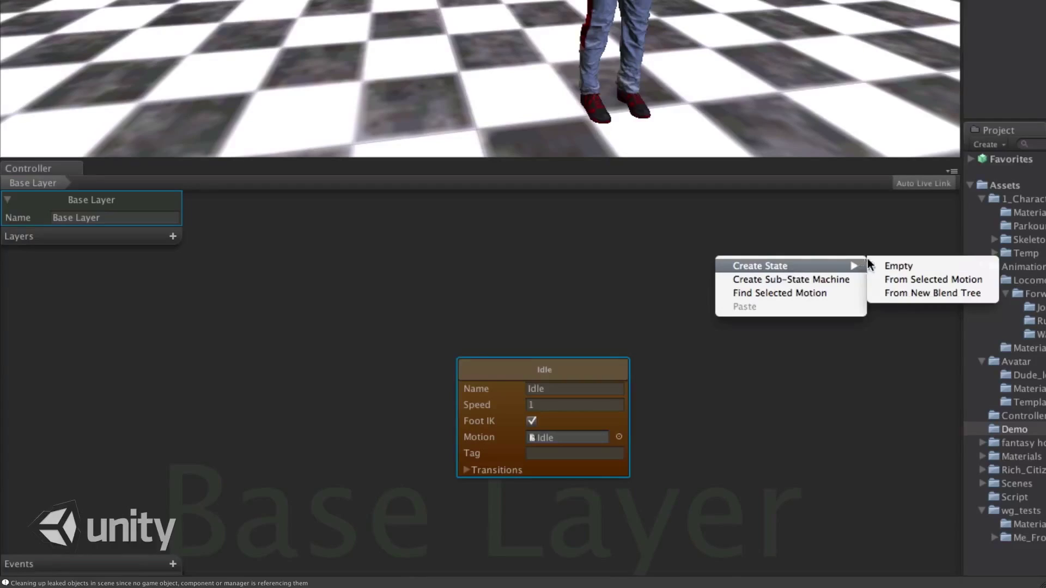
click(928, 293)
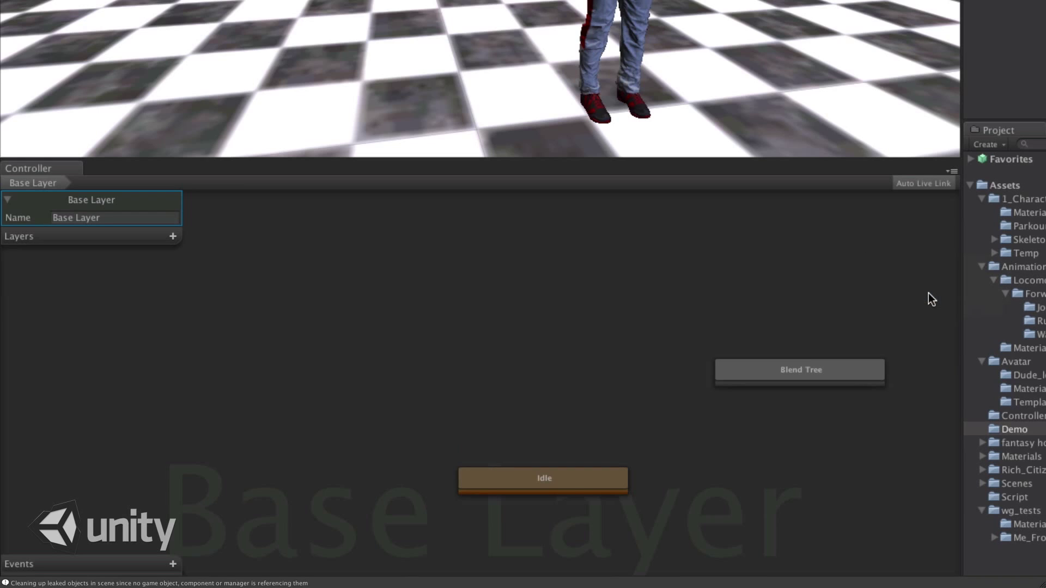
click(790, 369)
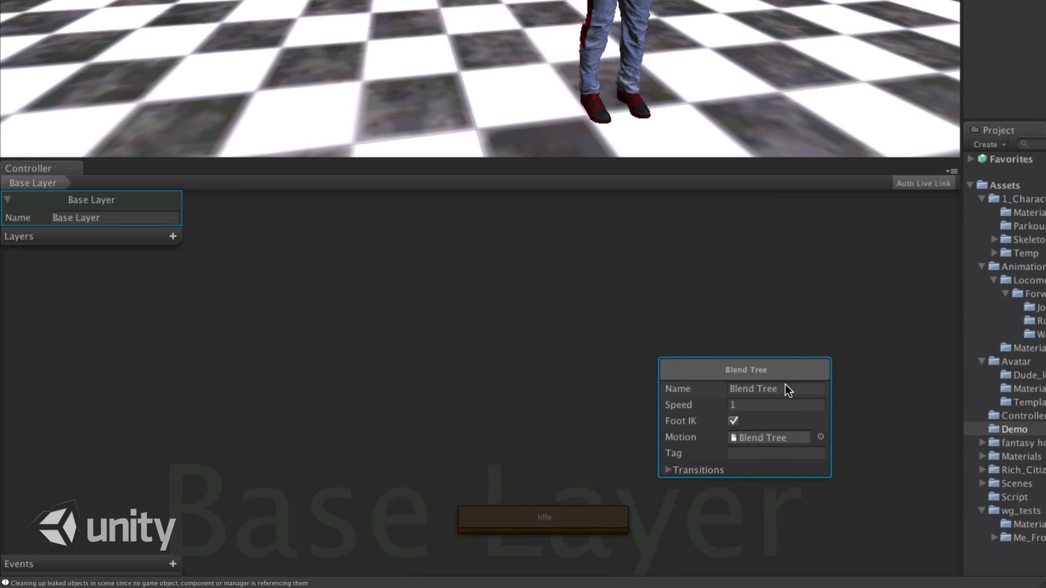
click(786, 387)
text(Runs)
double_click(727, 370)
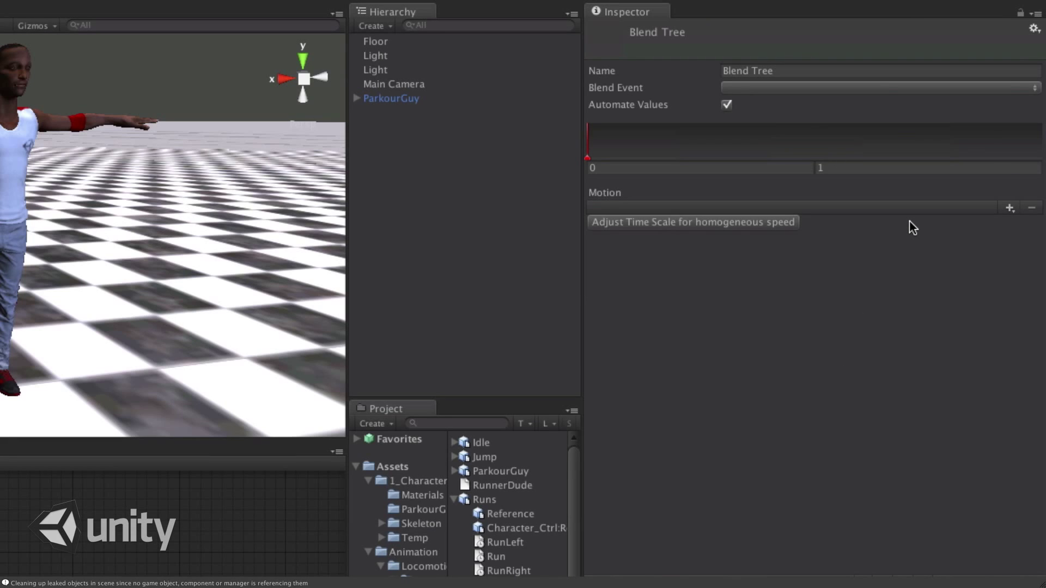
Add three motion fields to the Runs blend tree holding RunLeft, Run and RunRight.
click(1008, 208)
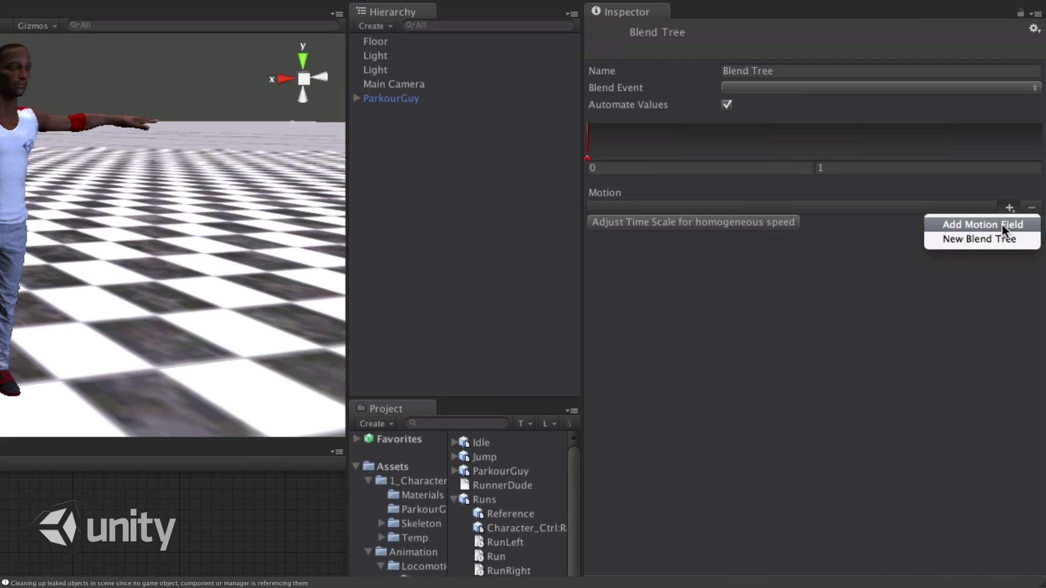
click(1002, 224)
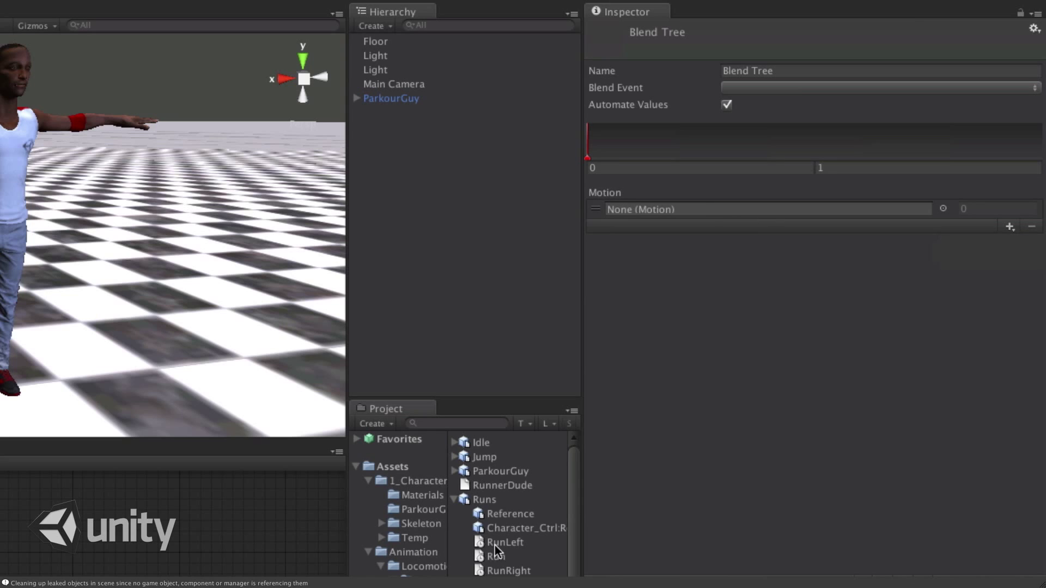
drag(492, 543, 683, 208)
click(1009, 226)
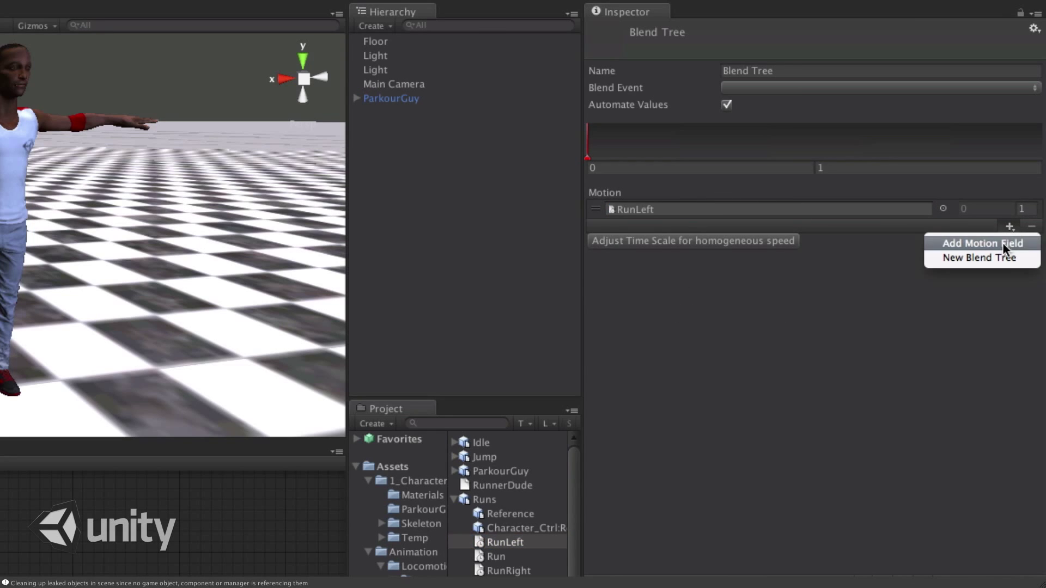
click(977, 240)
drag(494, 556, 739, 229)
click(1009, 245)
click(978, 259)
drag(509, 571, 704, 246)
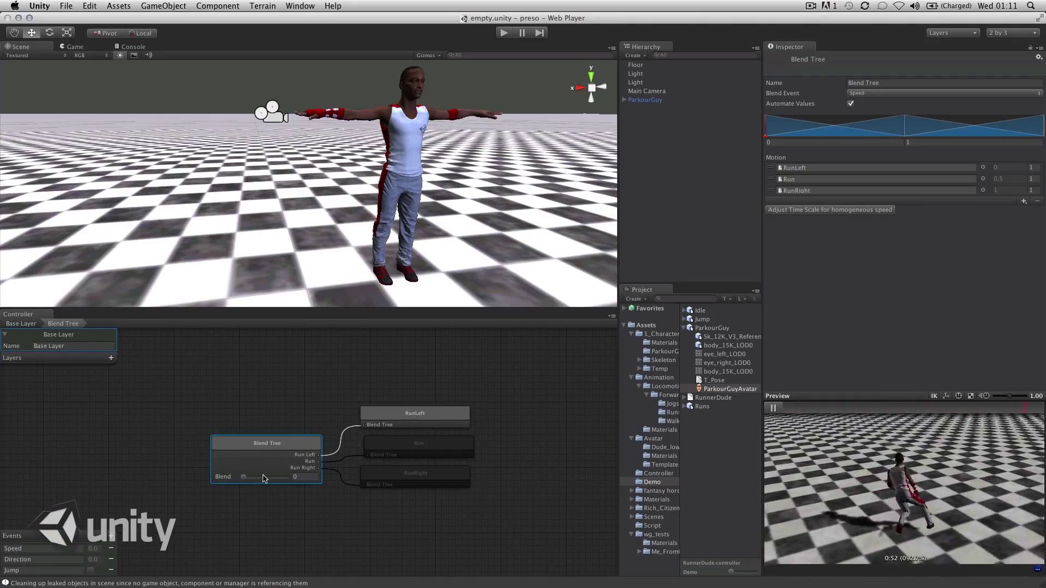
Scrub the Runs Blend value from RunLeft toward Run, then back to 0 (fully RunLeft).
drag(244, 479, 272, 480)
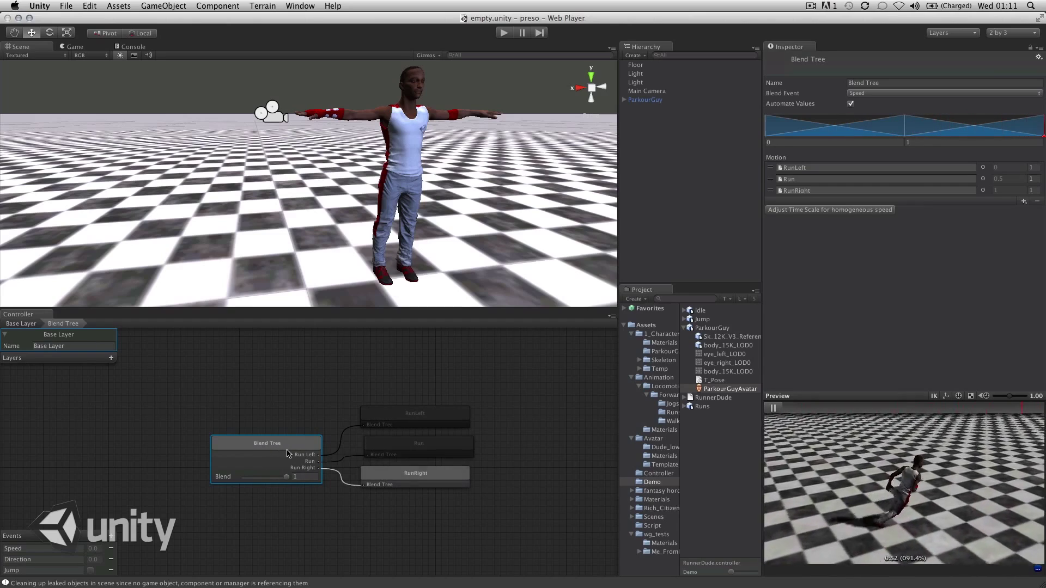
mouse_move(289, 454)
mouse_down()
mouse_move(244, 453)
mouse_move(297, 442)
mouse_up()
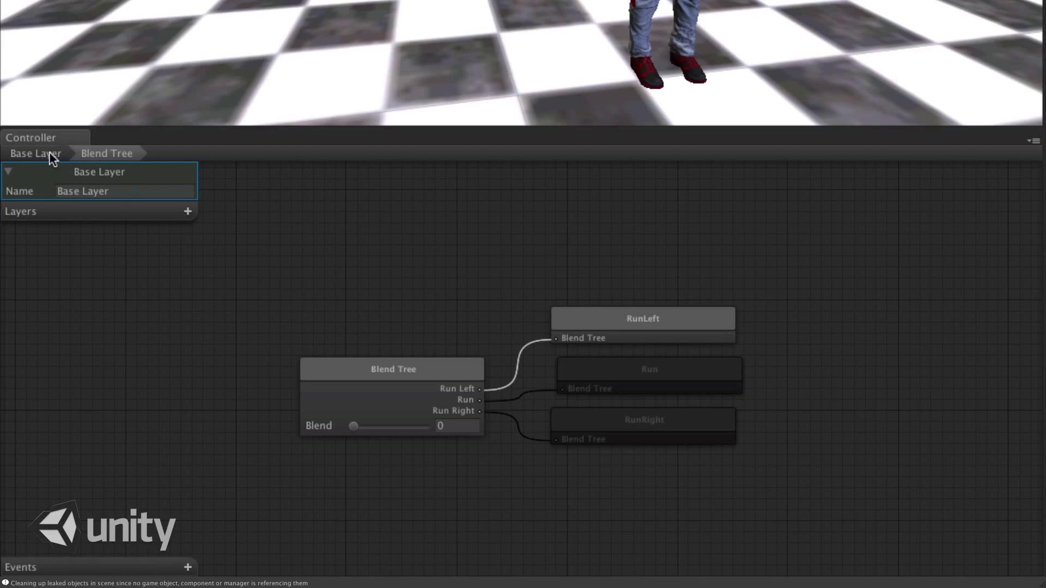
Back in the Base Layer, draw a transition from the Idle state to Runs.
click(49, 153)
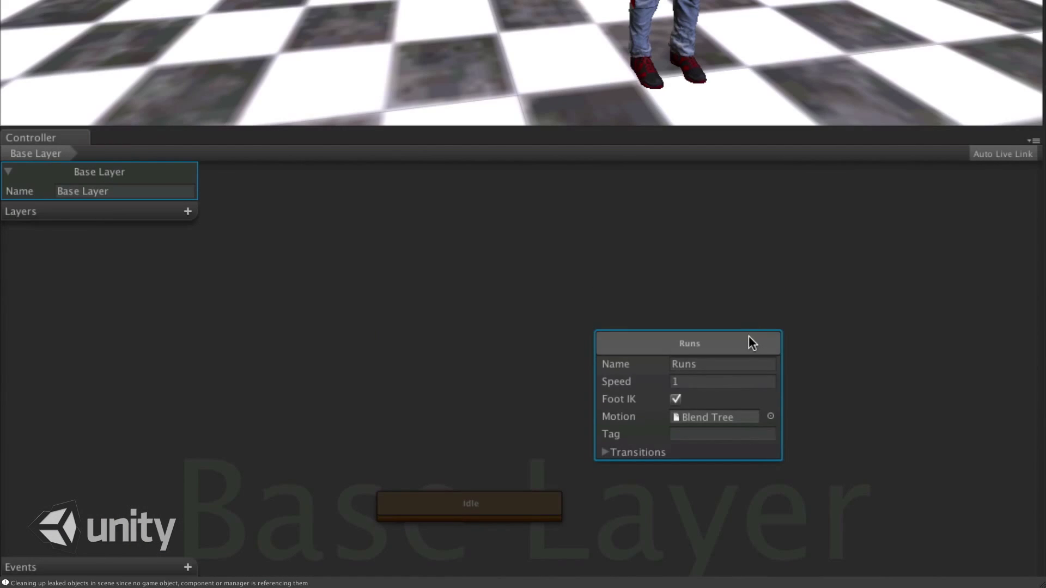
click(479, 502)
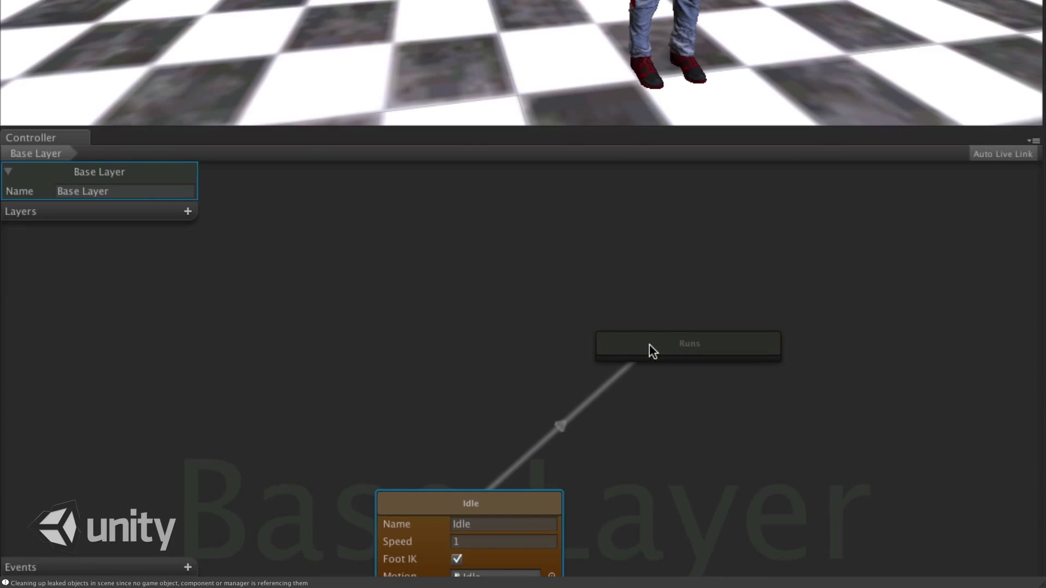
click(721, 344)
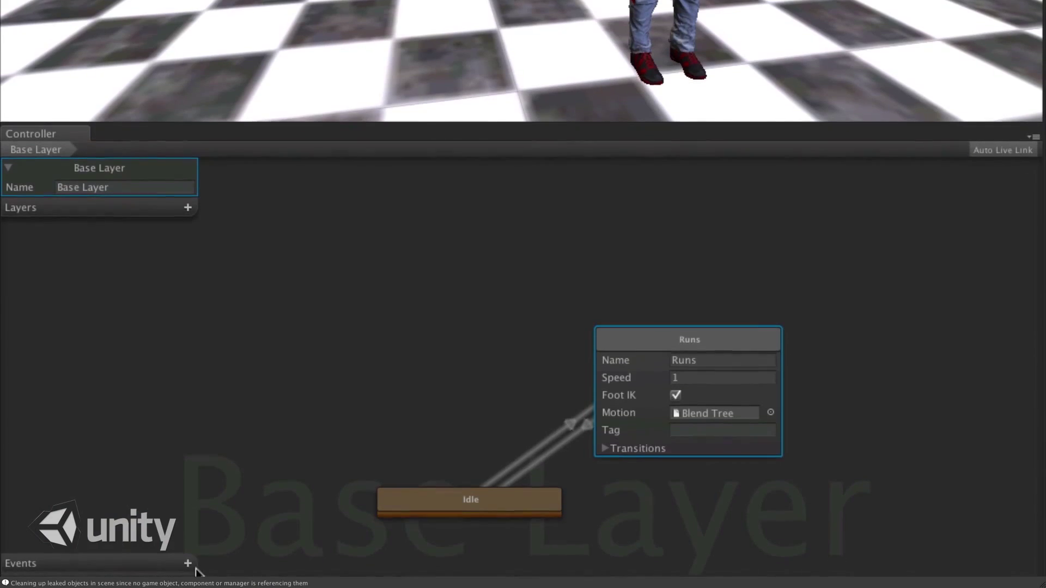
Add float parameters named Speed and Direction to the RunnerDude controller.
click(187, 567)
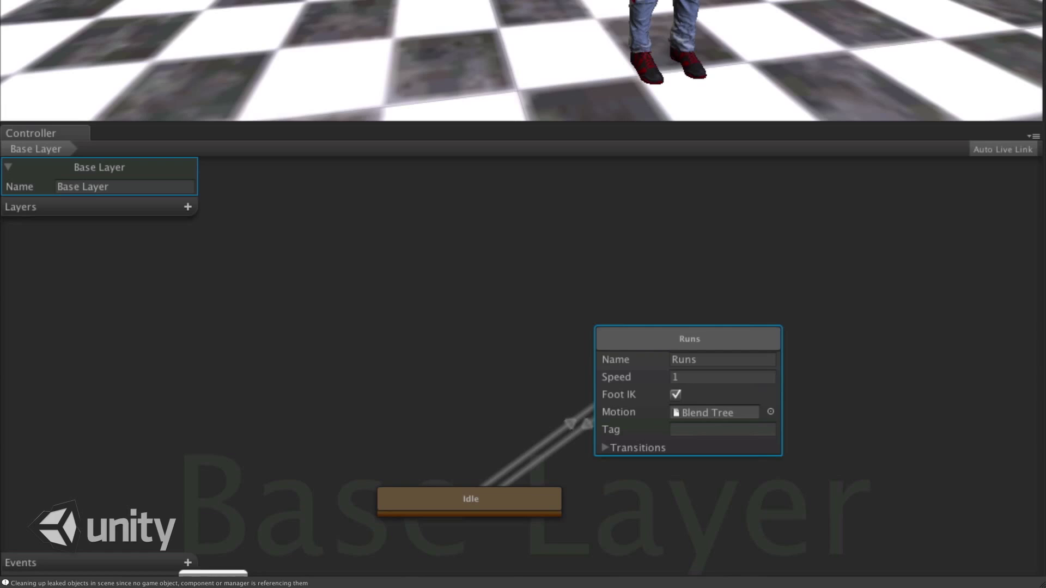
click(182, 572)
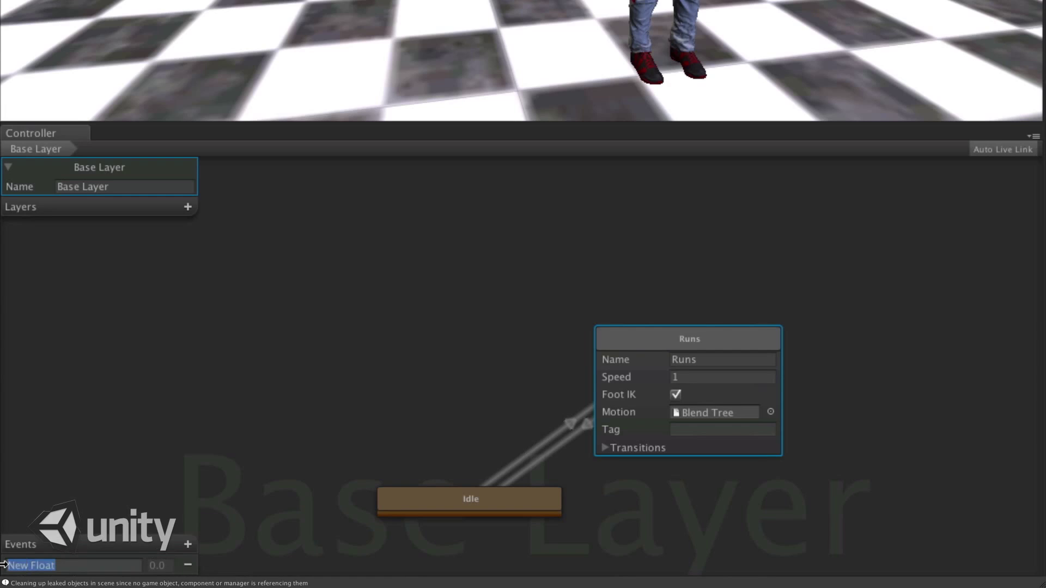
text(Speed)
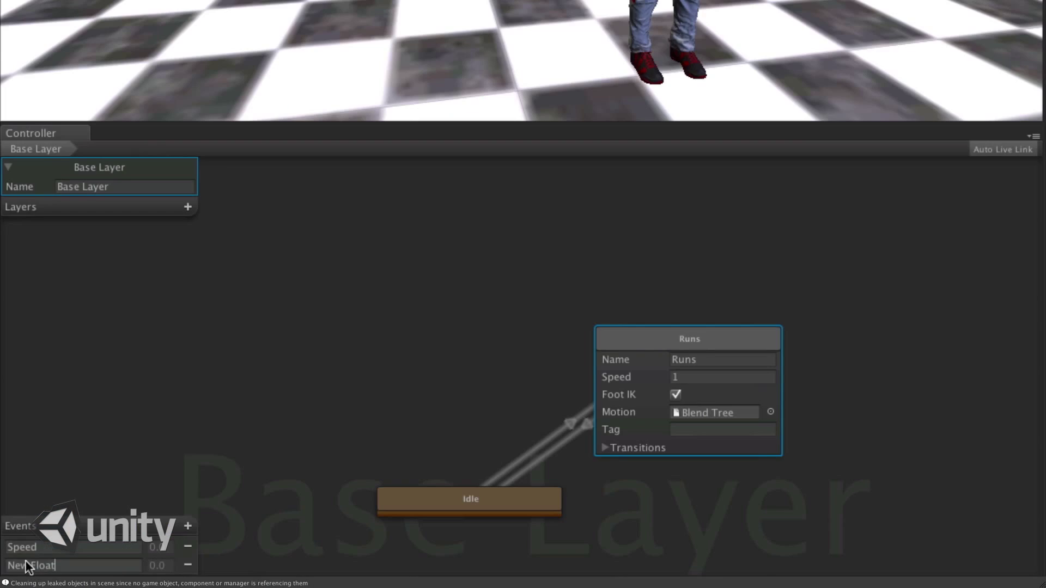
double_click(28, 567)
text(Direction)
Add a bool parameter named Jump.
click(188, 527)
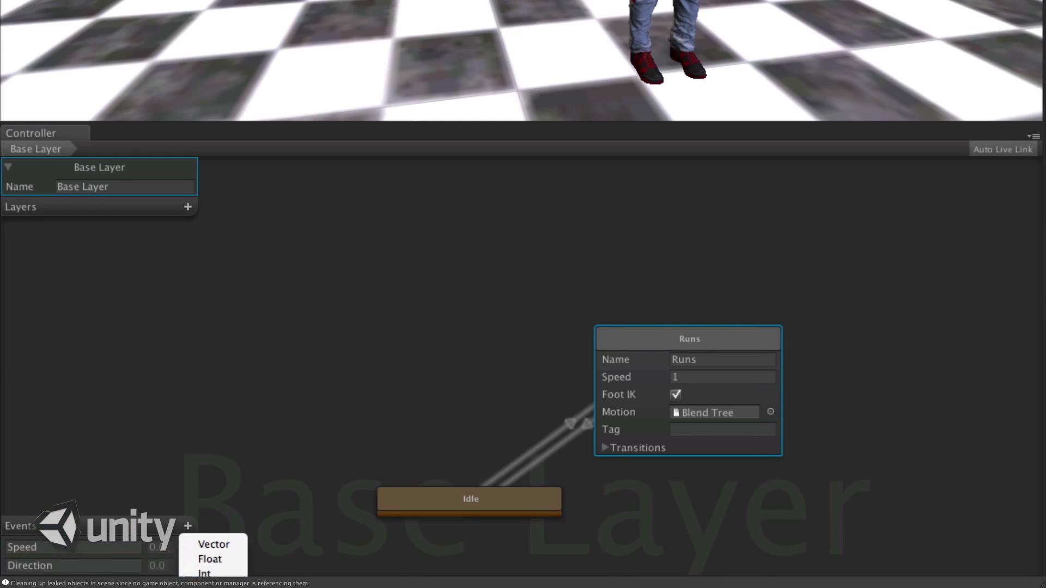
click(207, 581)
drag(59, 562, 4, 563)
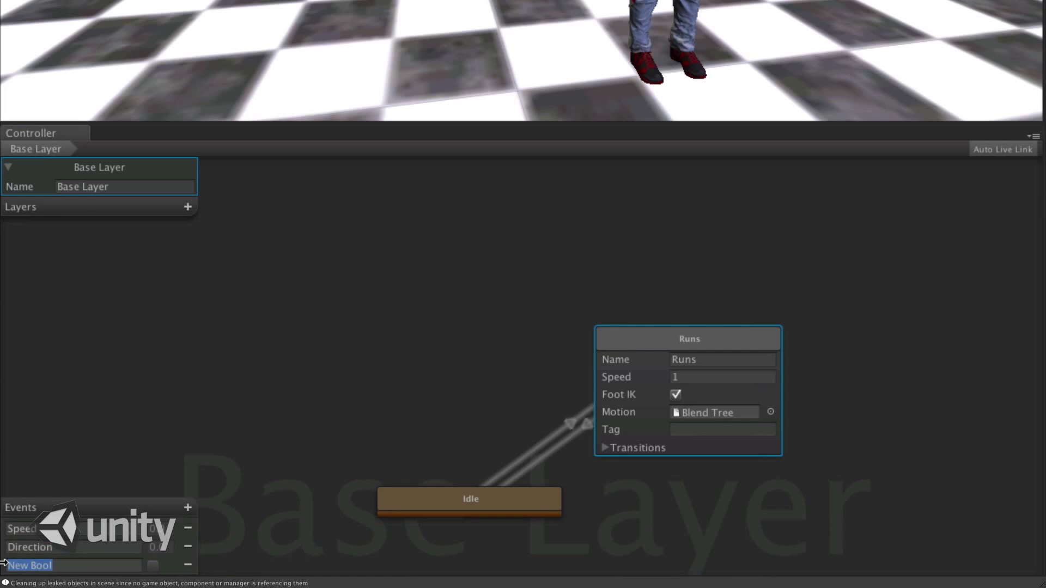
text(Jump)
Make Idle→Runs require Speed Greater 0.1 and Runs→Idle require Speed Less 0.1.
click(571, 426)
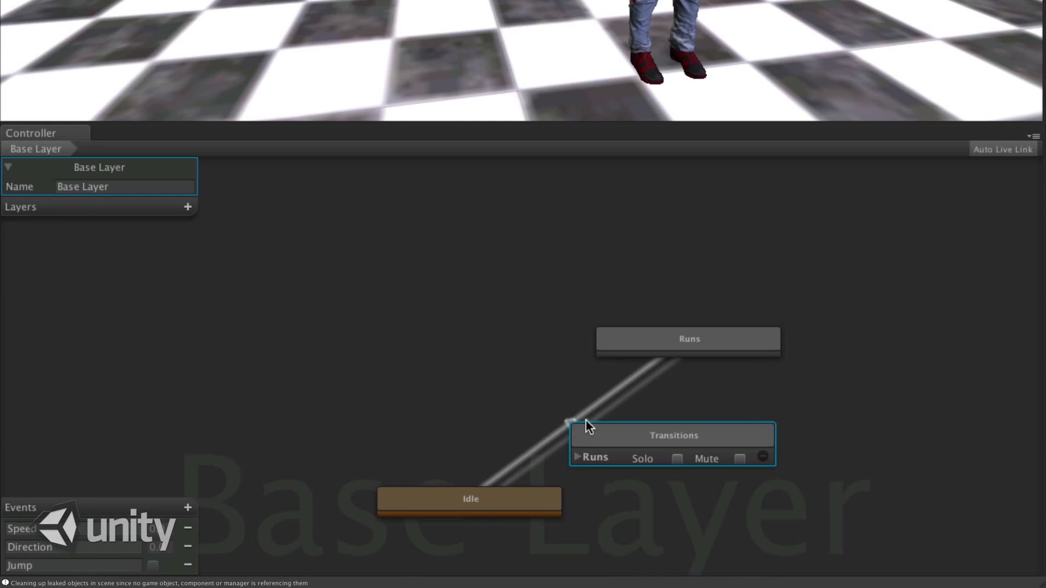
click(598, 416)
click(564, 420)
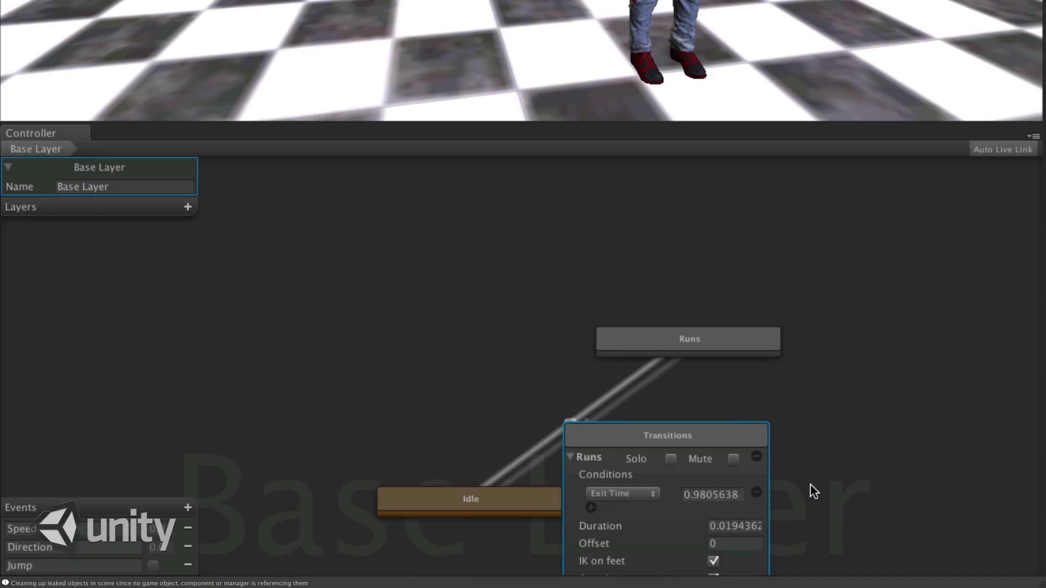
scroll(809, 491, down, 5)
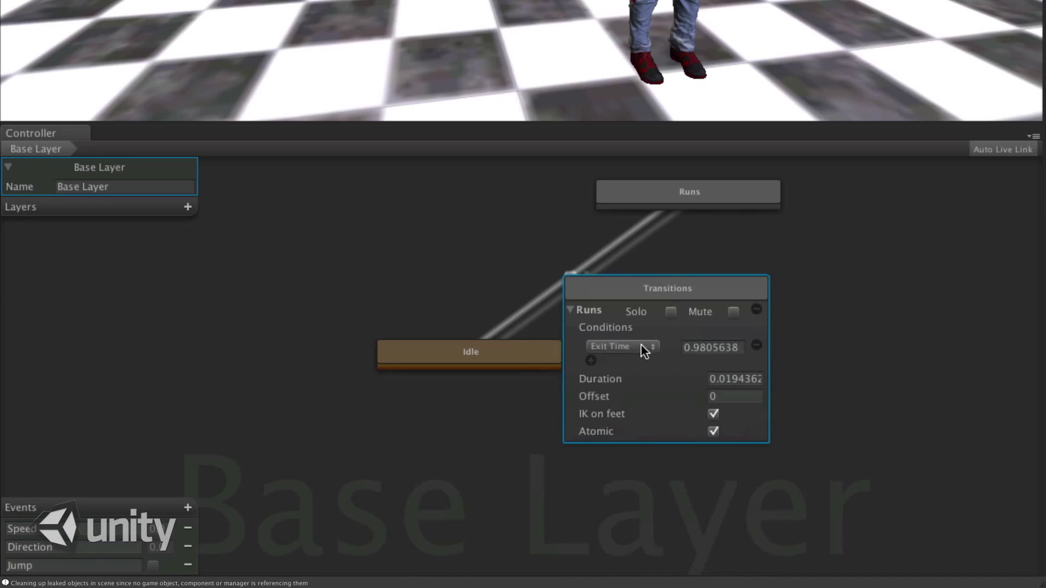
click(641, 344)
click(637, 309)
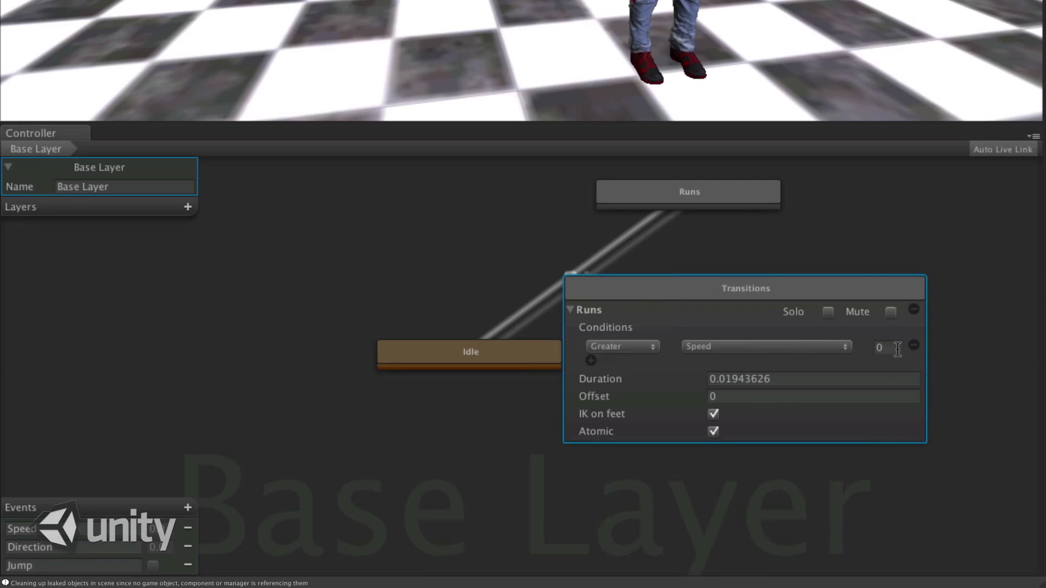
text(0.1)
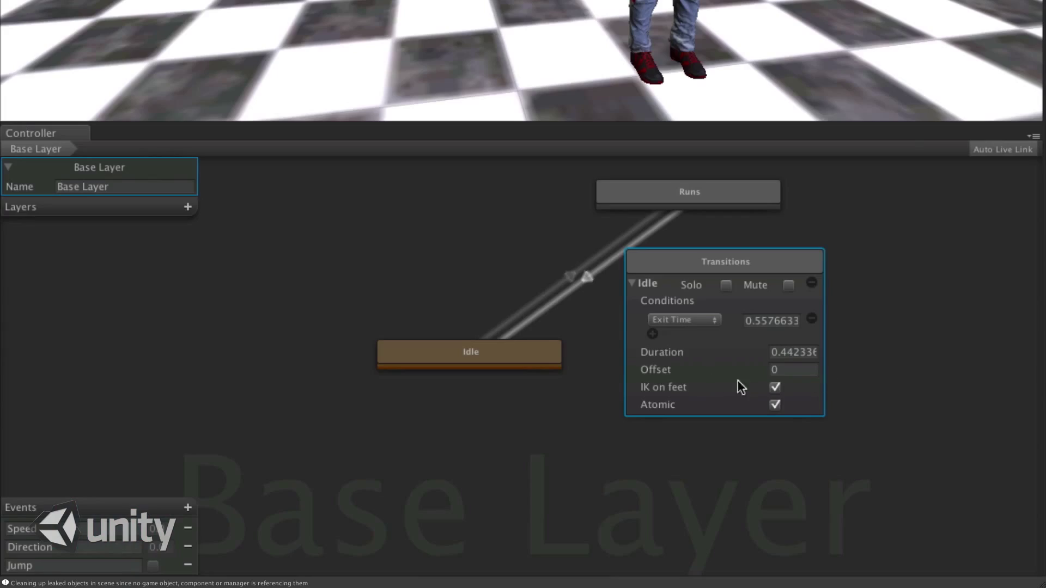
click(704, 321)
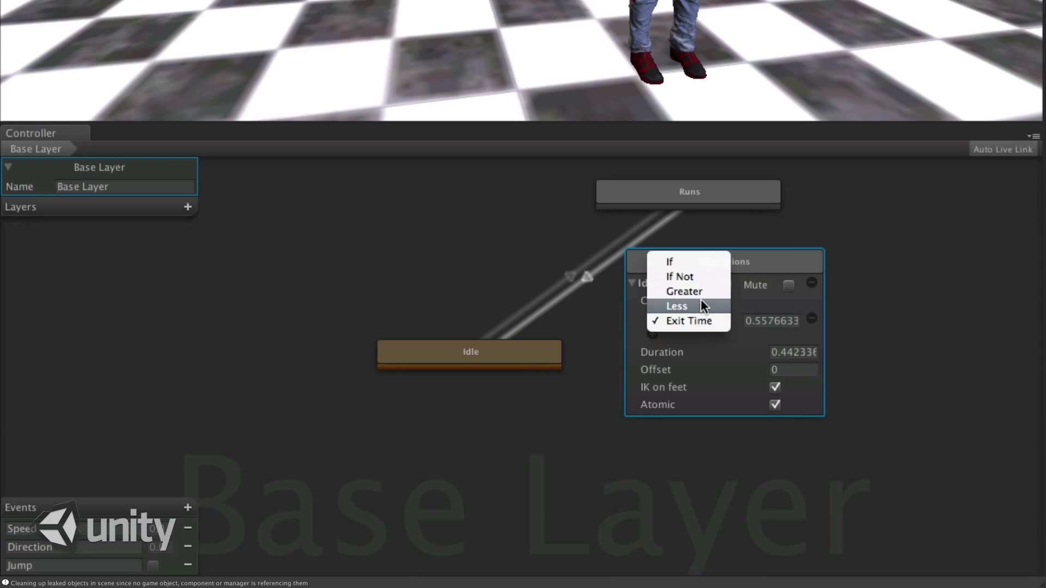
click(700, 301)
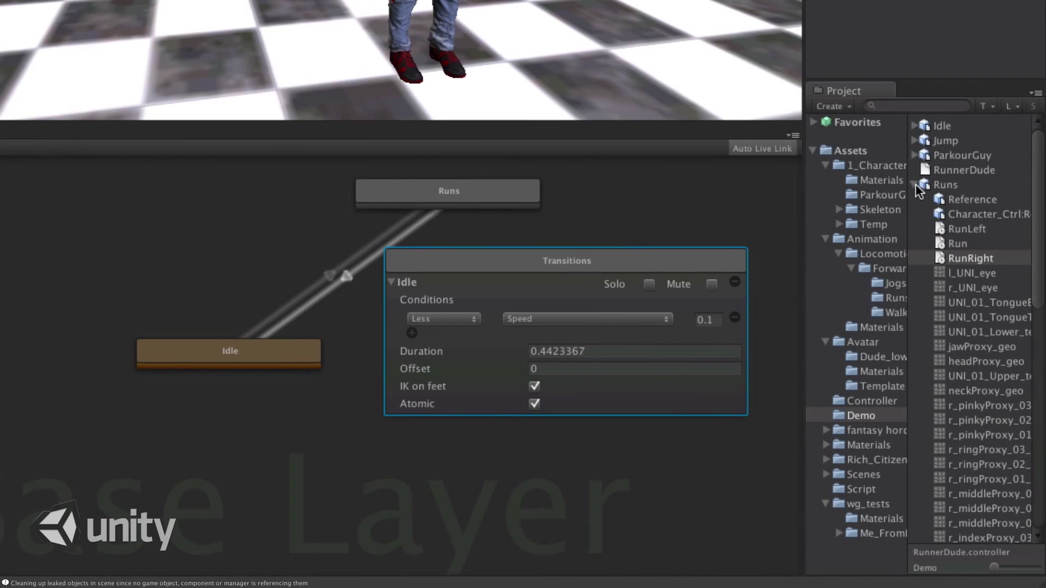
Add a Jump state to the Base Layer from the Jump asset's clip, placed top-left.
click(913, 185)
click(913, 140)
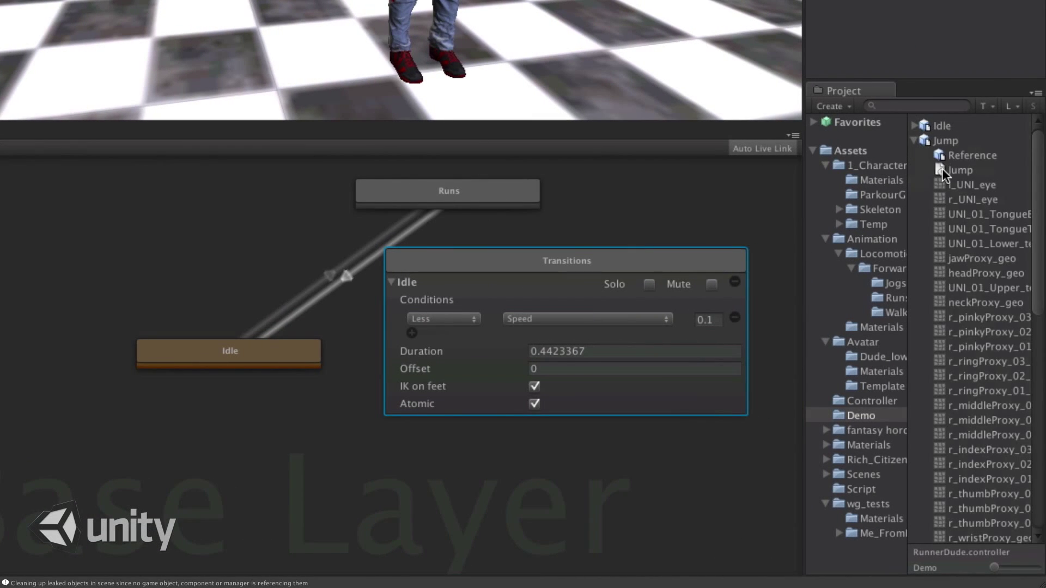
drag(942, 168, 94, 225)
drag(220, 242, 148, 185)
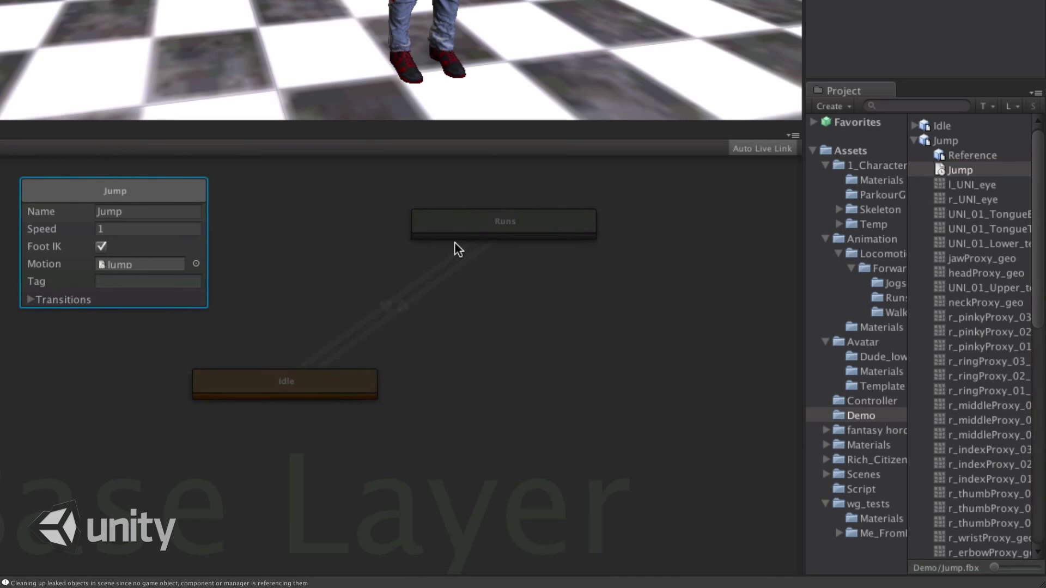
Link Runs and Jump with transitions in both directions.
click(442, 217)
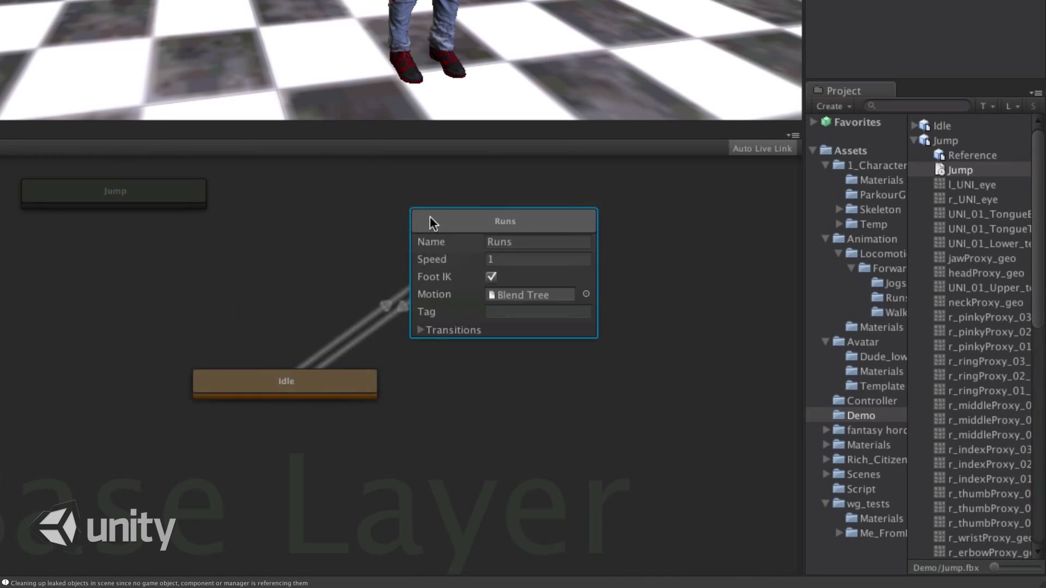
right_click(205, 190)
click(225, 188)
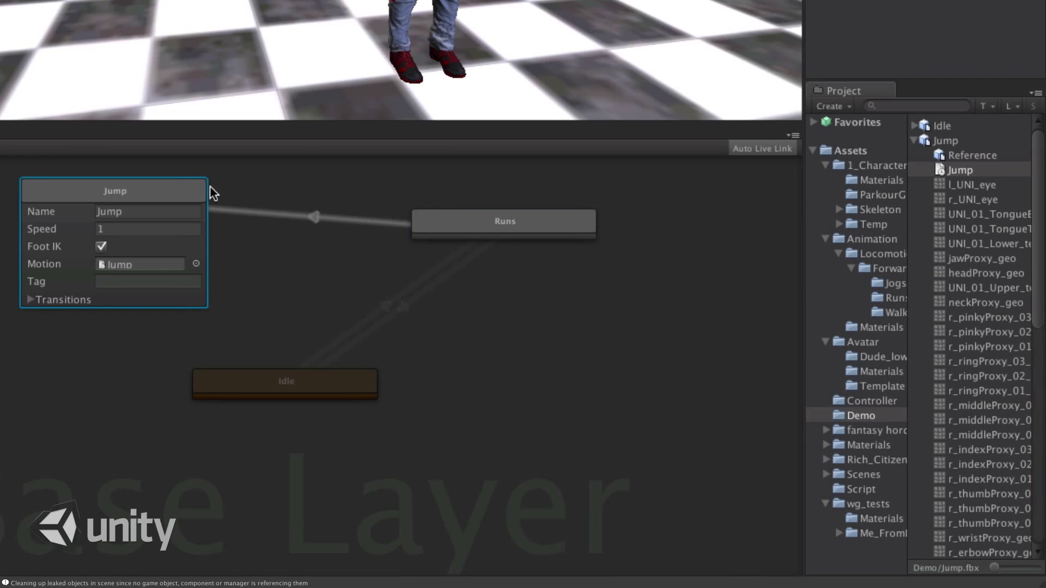
click(492, 221)
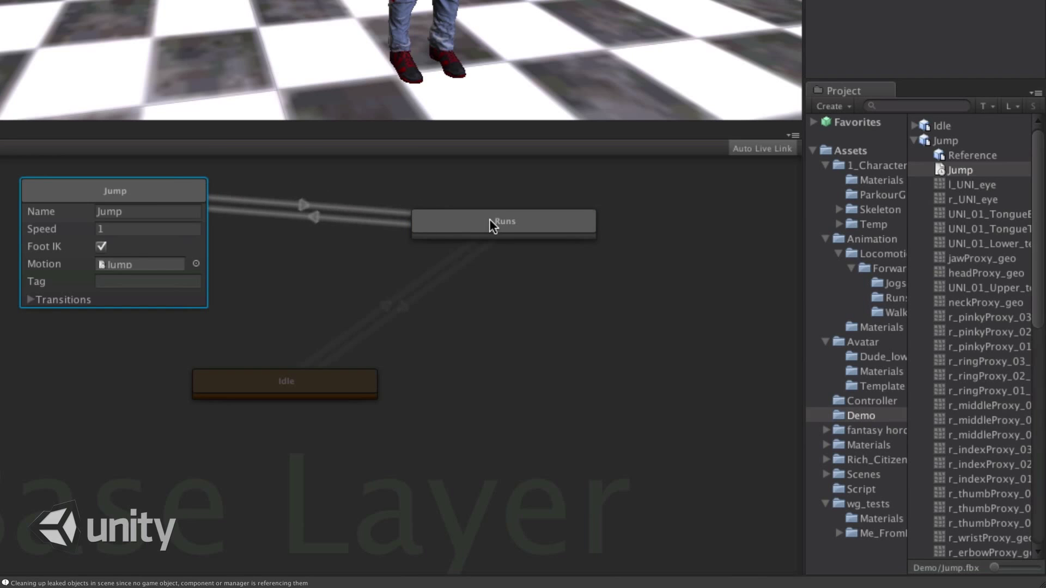
Make the Runs→Jump transition fire when the Jump parameter is true.
click(309, 217)
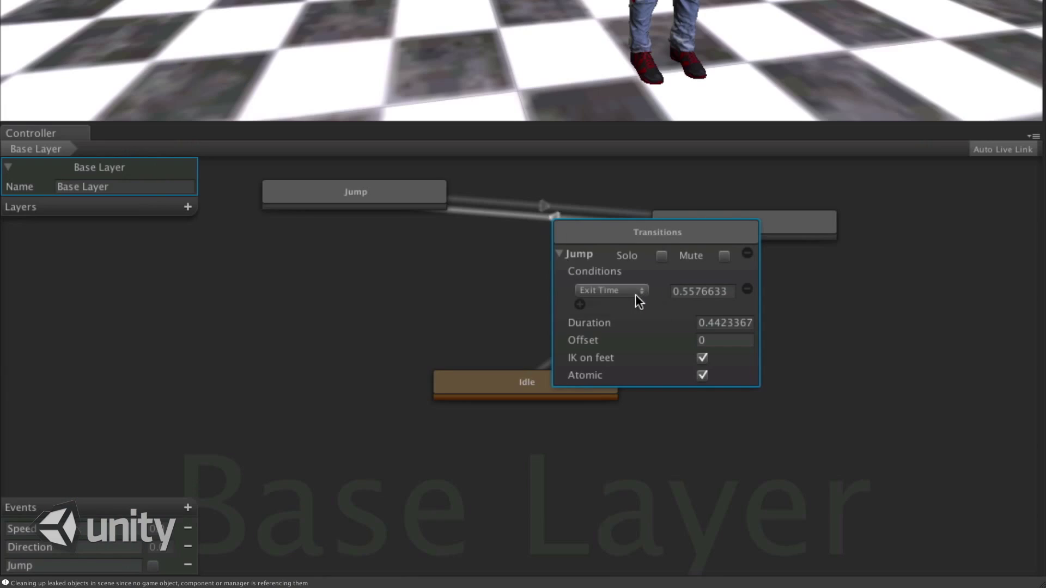
click(636, 296)
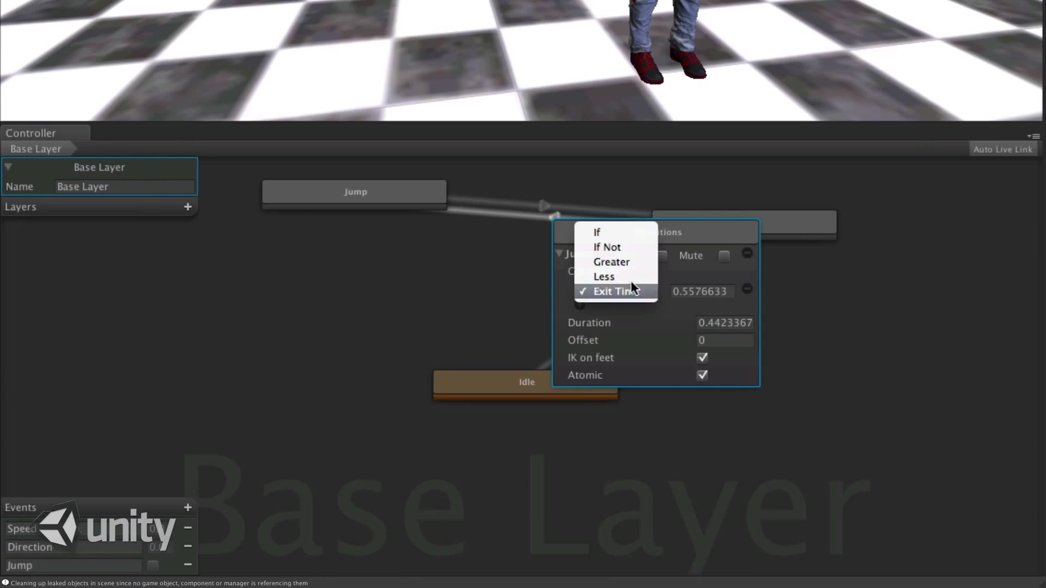
click(617, 232)
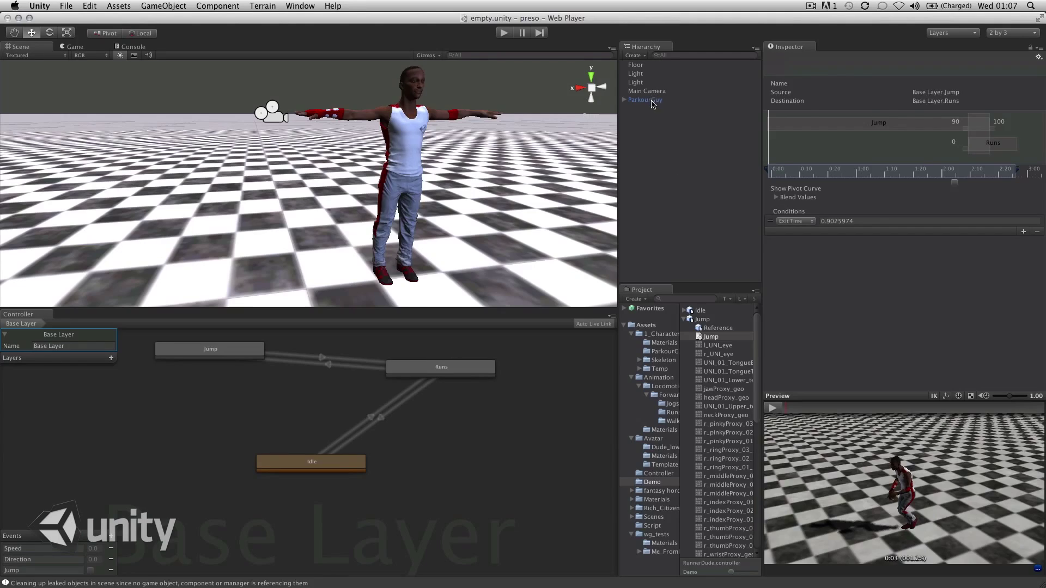
Select ParkourGuy in the Hierarchy, then the AvatarCtrl script asset.
click(653, 101)
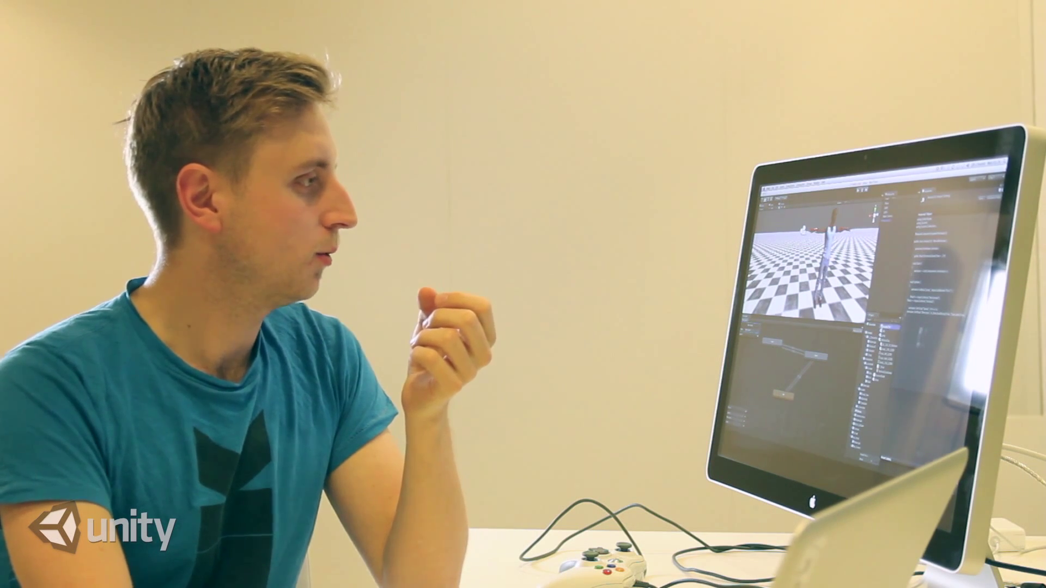
click(690, 312)
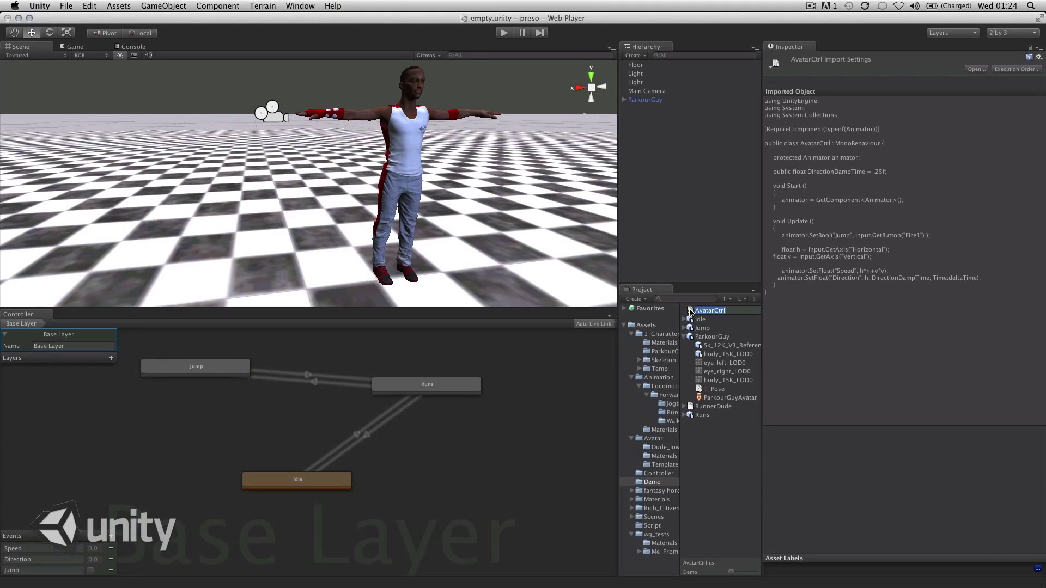
Open AvatarCtrl.cs in MonoDevelop, inspect its "Jump" SetBool call, and return to Unity.
double_click(690, 312)
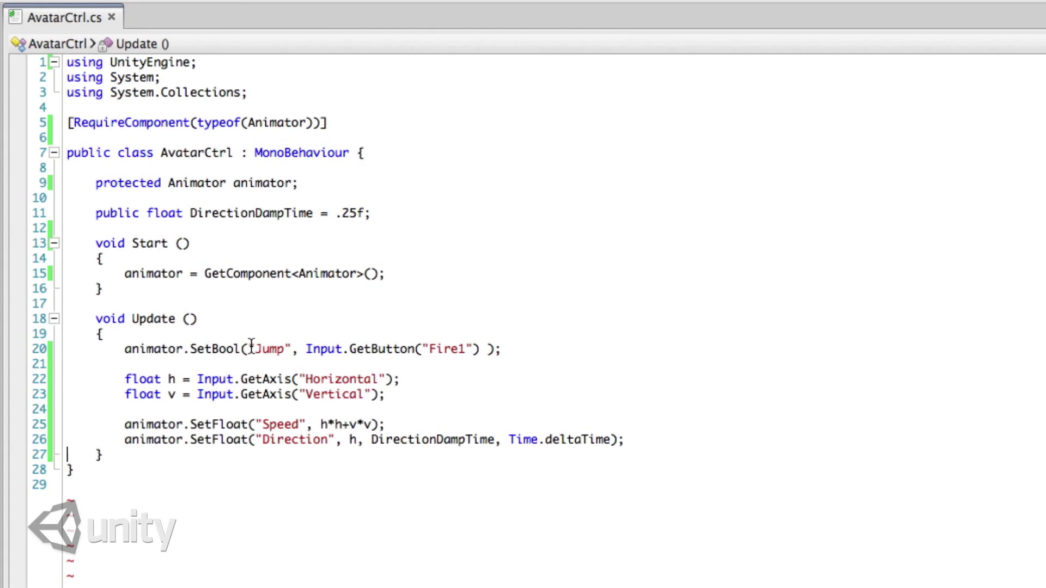
drag(255, 352, 285, 352)
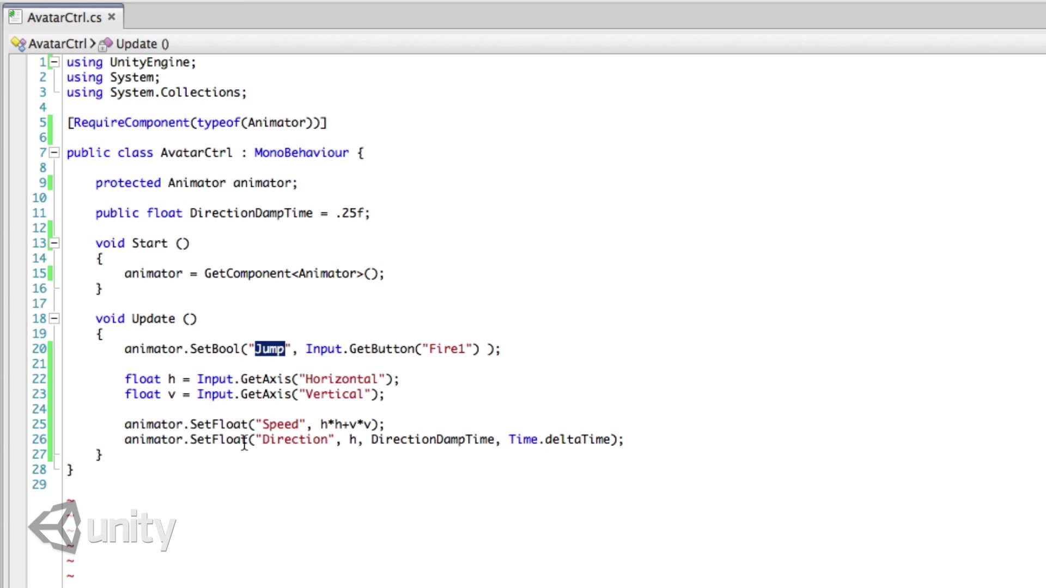
click(274, 408)
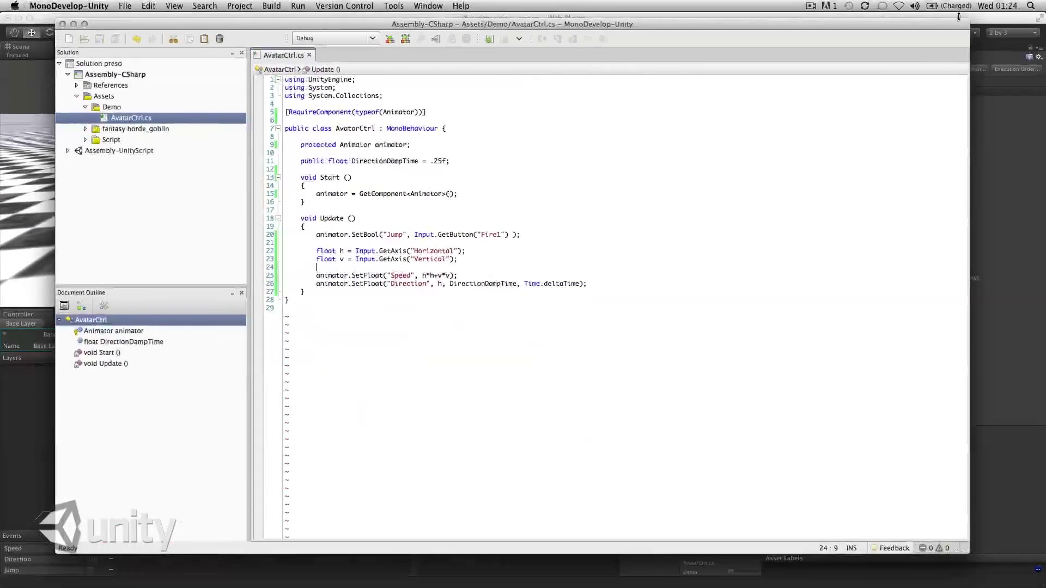
key(super+Tab)
click(626, 100)
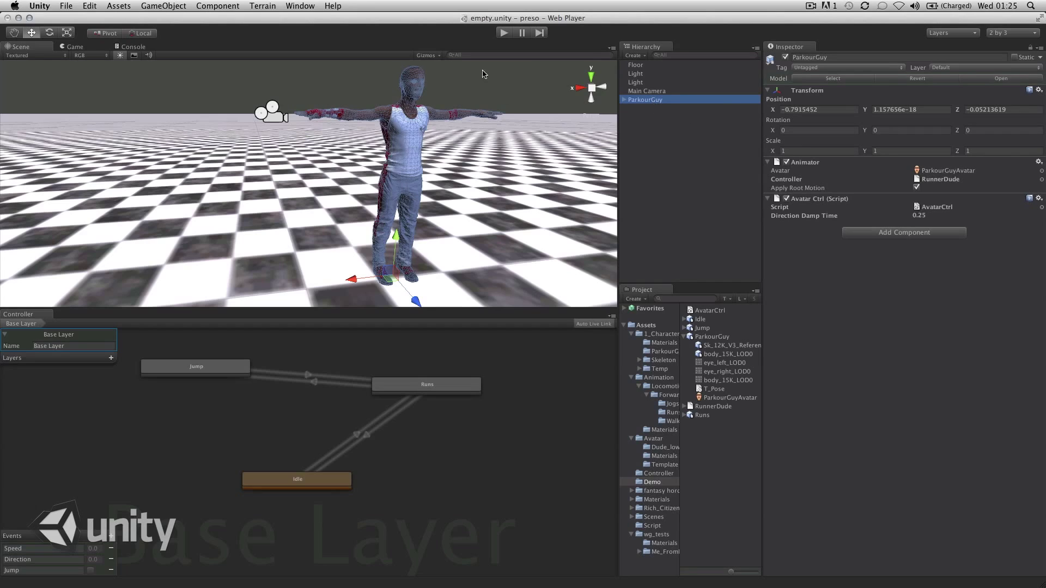
click(505, 33)
key(Up)
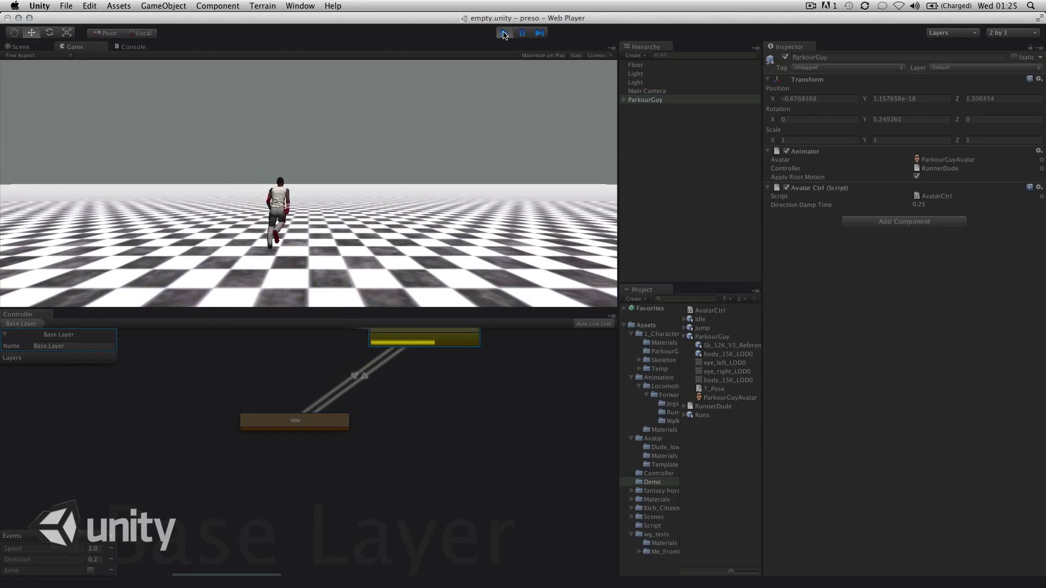
key(Right)
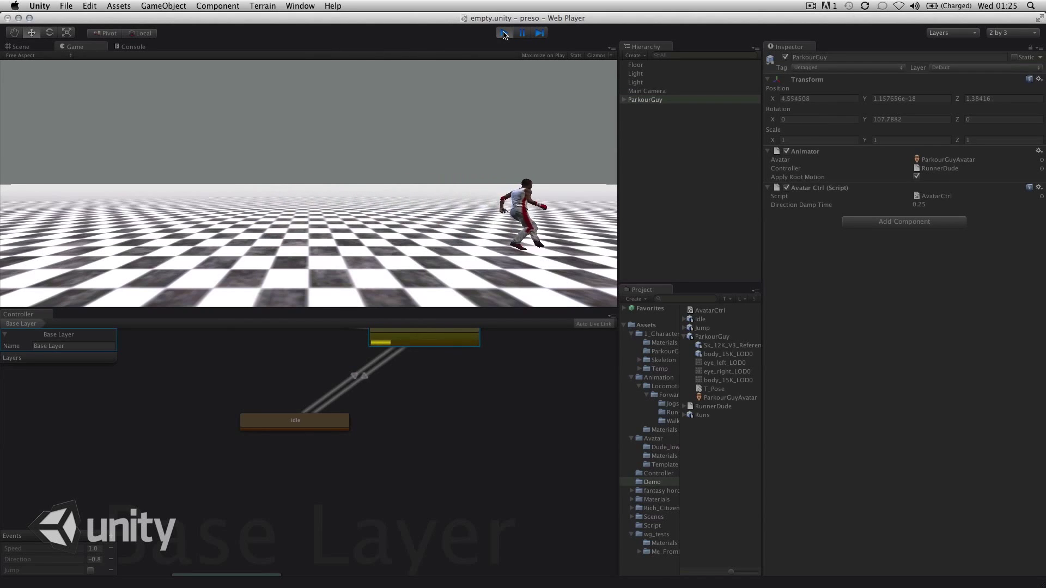
key(Left)
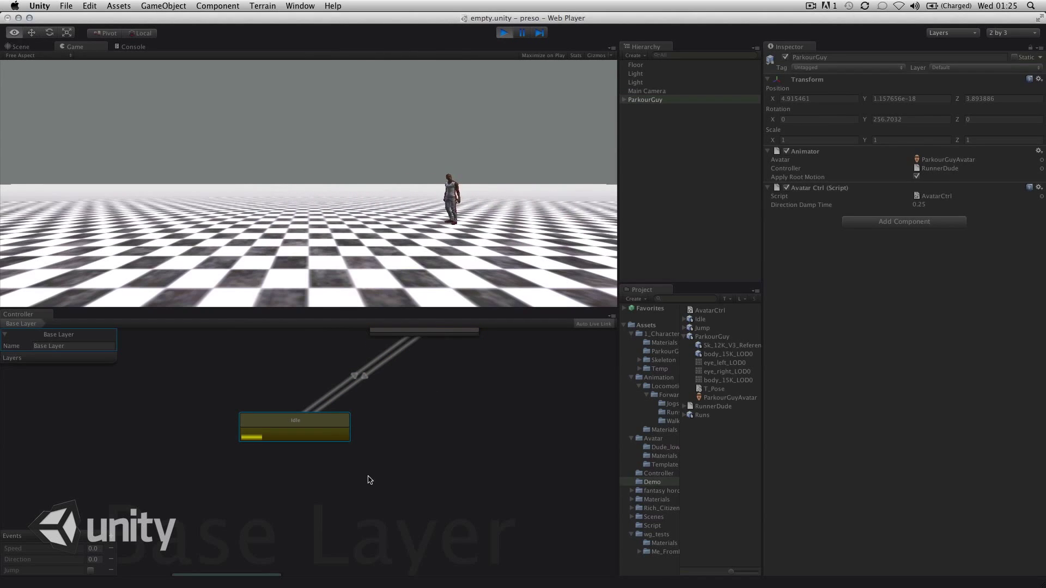
alt+drag(383, 465, 439, 520)
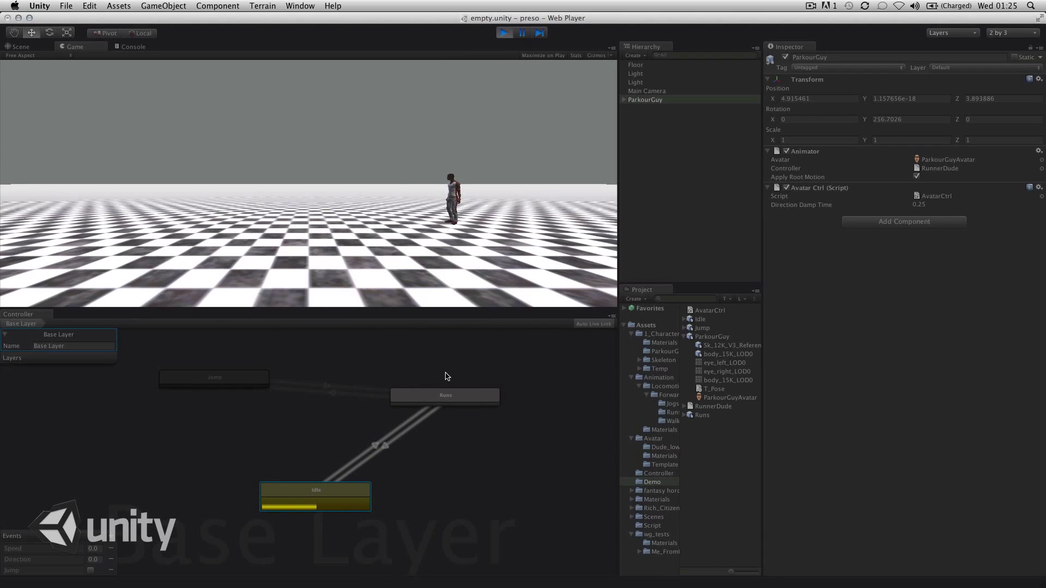
key(Up)
key(Up)
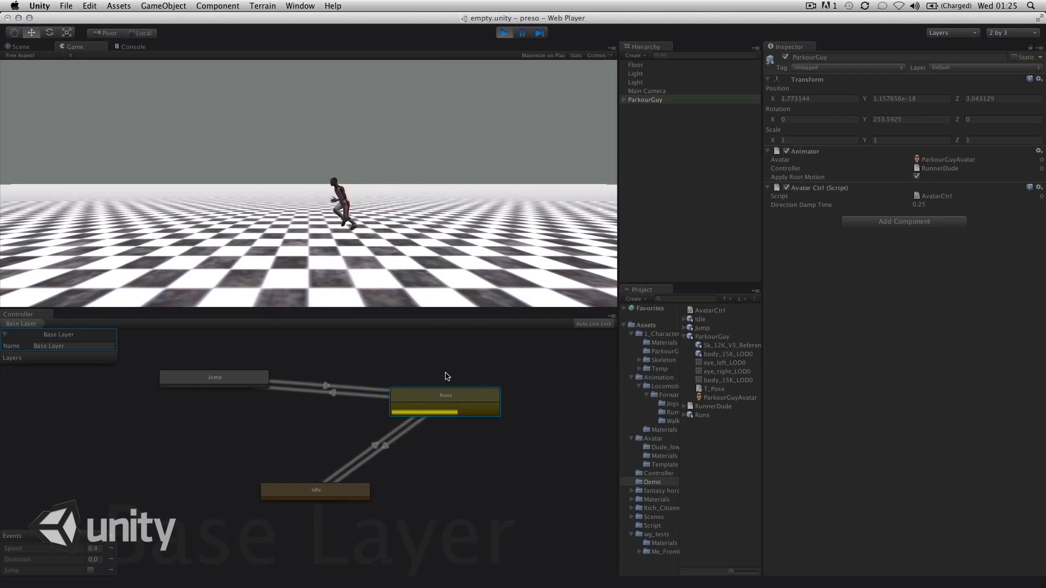
key(Up)
key(Right)
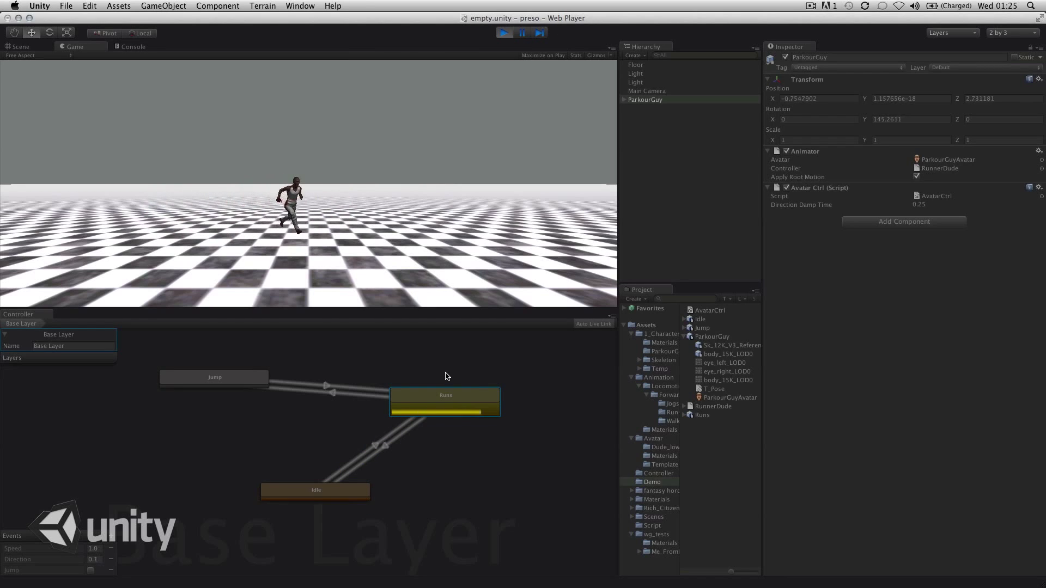
key(Left)
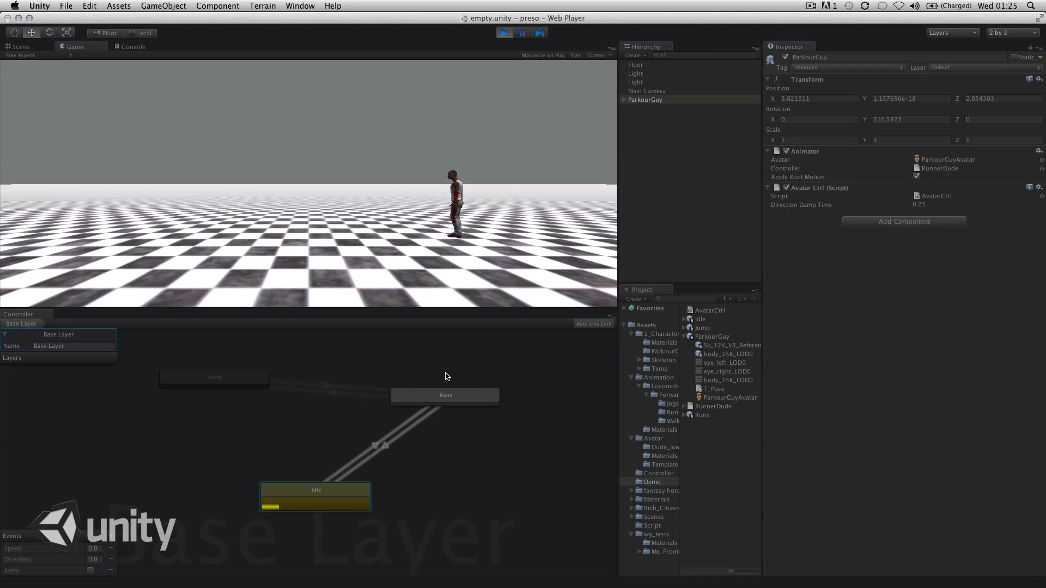
key(Up)
key(Left)
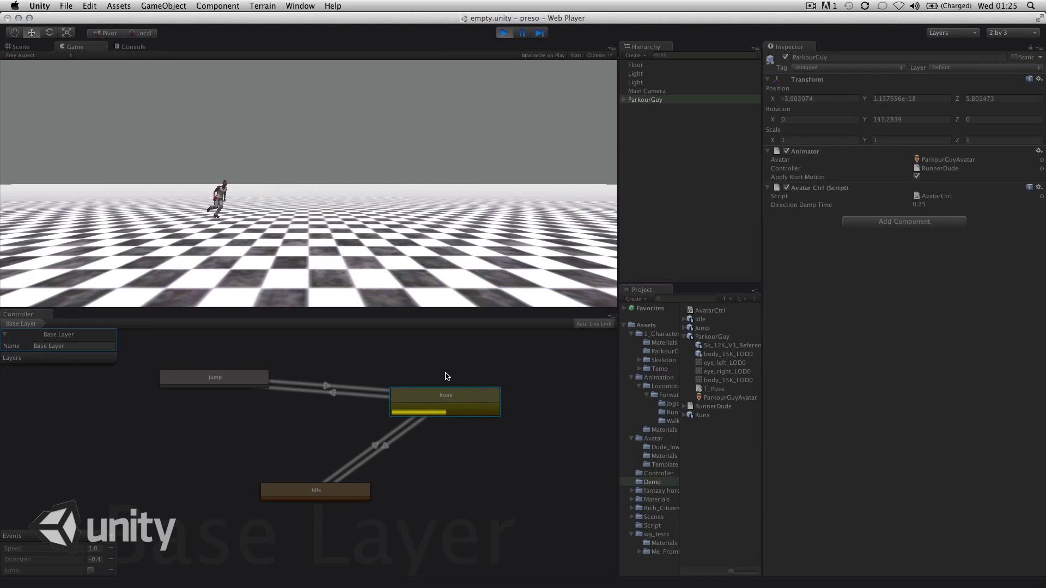
key(Right)
key(space)
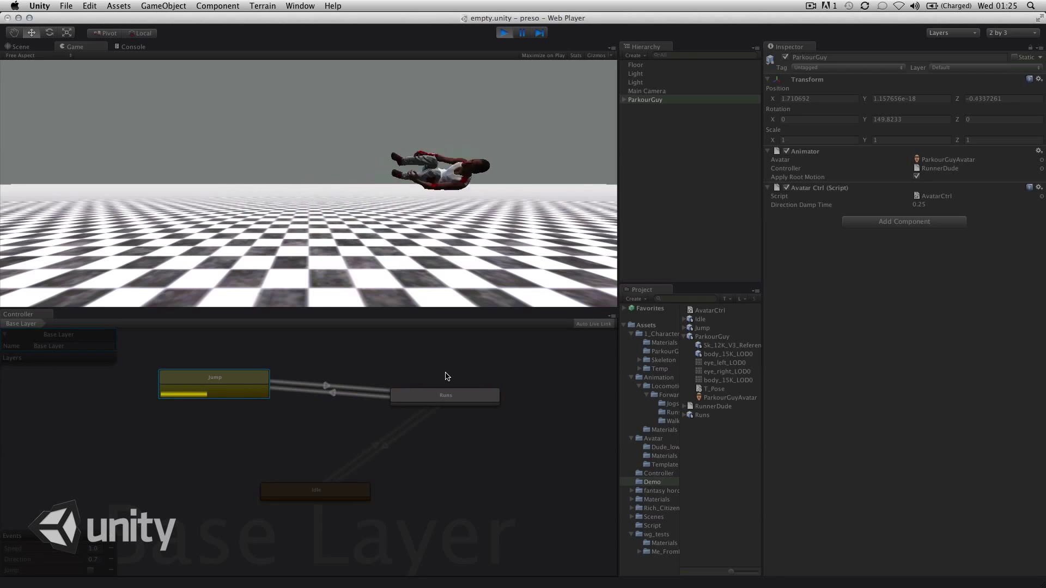
key(Left)
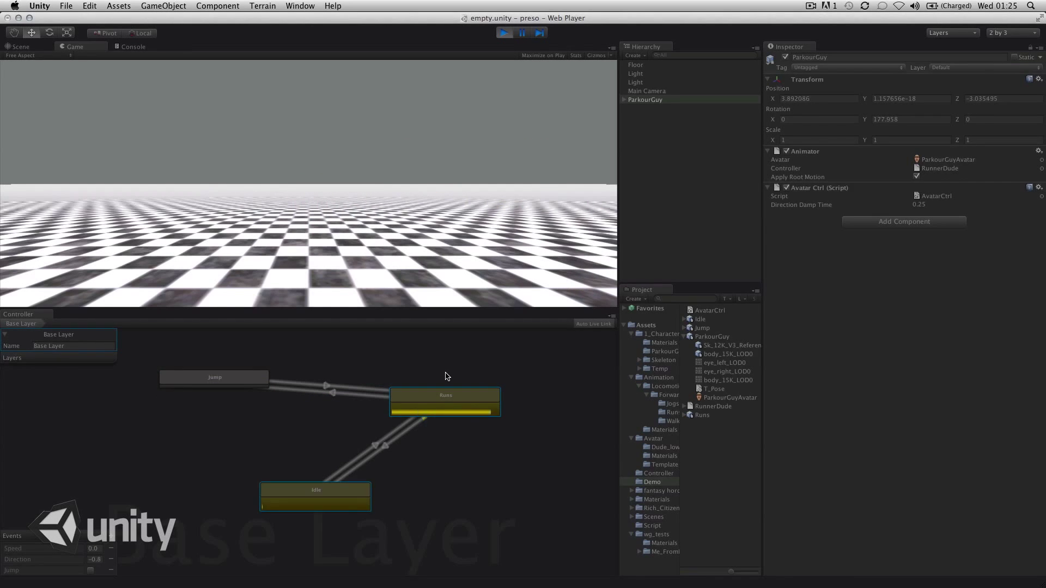
key(super+p)
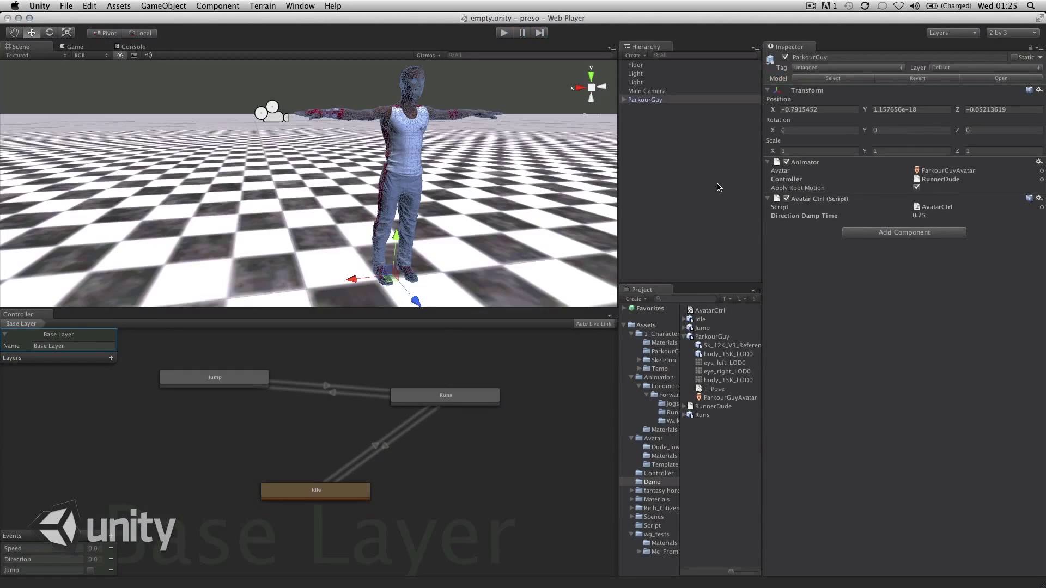
Check the Main Camera's Smooth Follow settings, then test the runner running forward with the Up key.
click(665, 92)
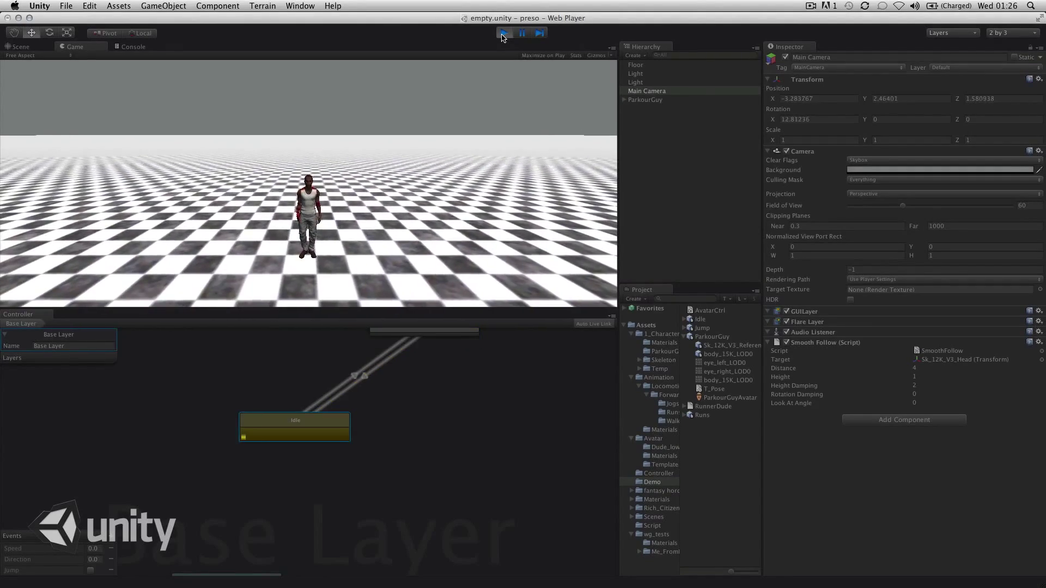
key(Up)
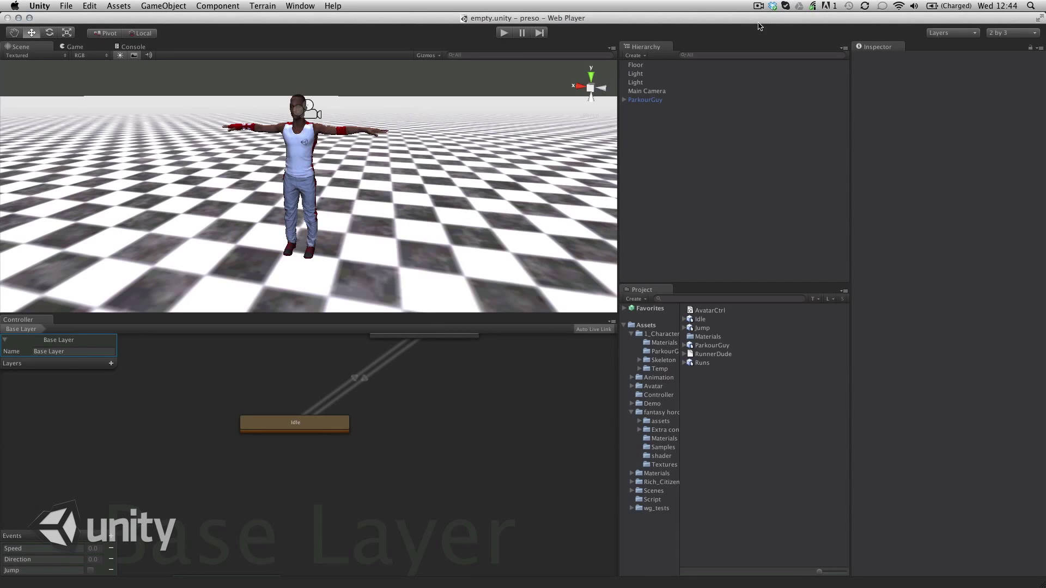
Search the Project for 'horde' and select fantasy horde-goblin_female to show its import settings.
click(653, 100)
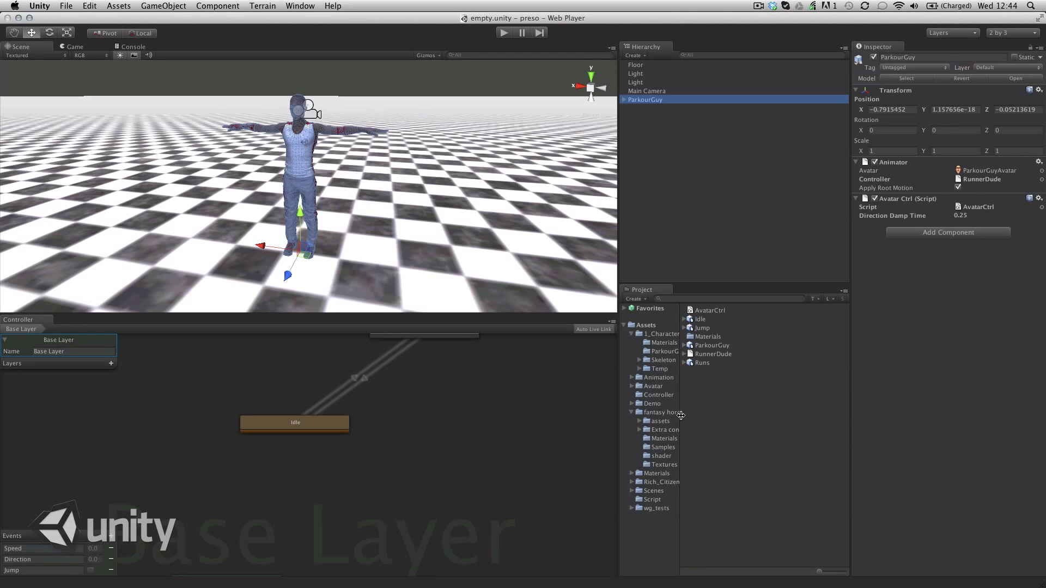
click(723, 293)
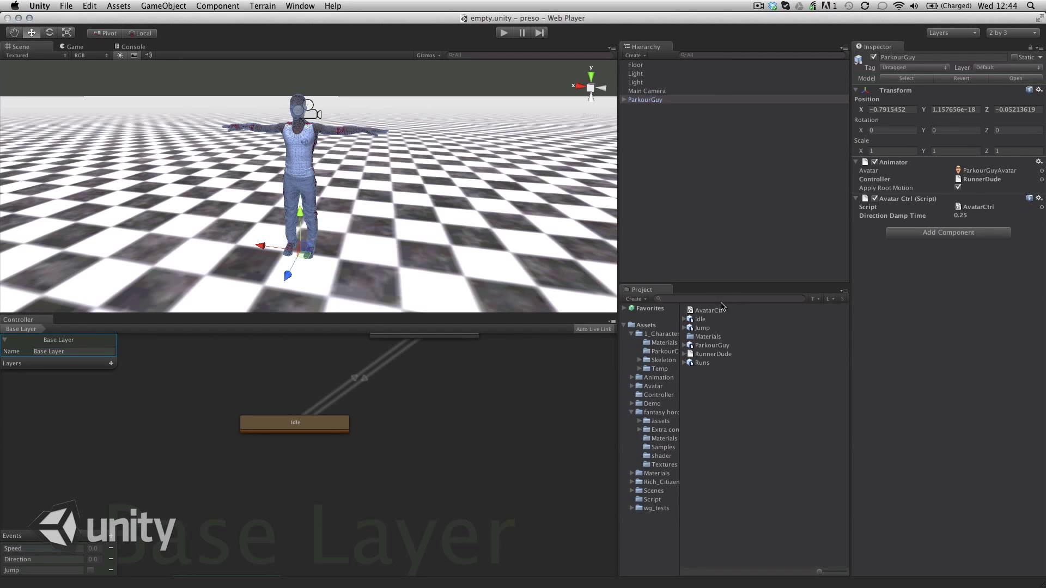
text(horde)
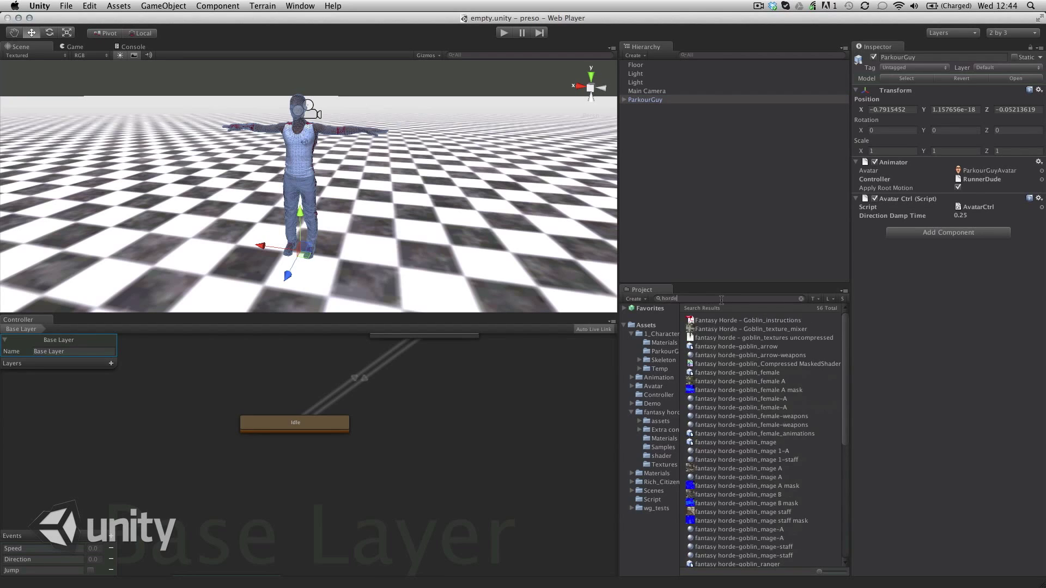
click(737, 374)
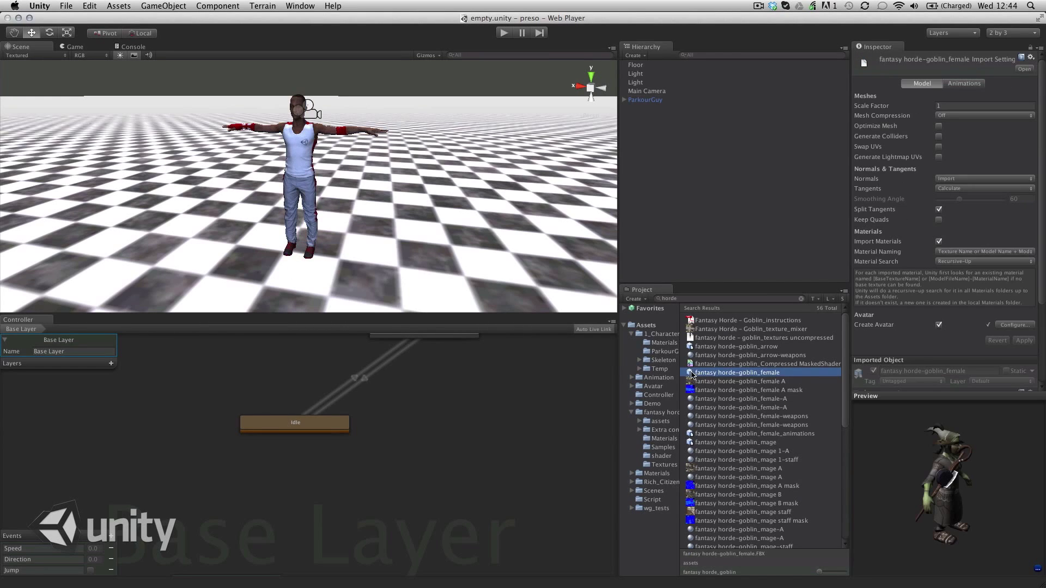
Place goblin_female beside the runner, give it the RunnerDude controller and add the AvatarCtrl script.
drag(692, 374, 463, 235)
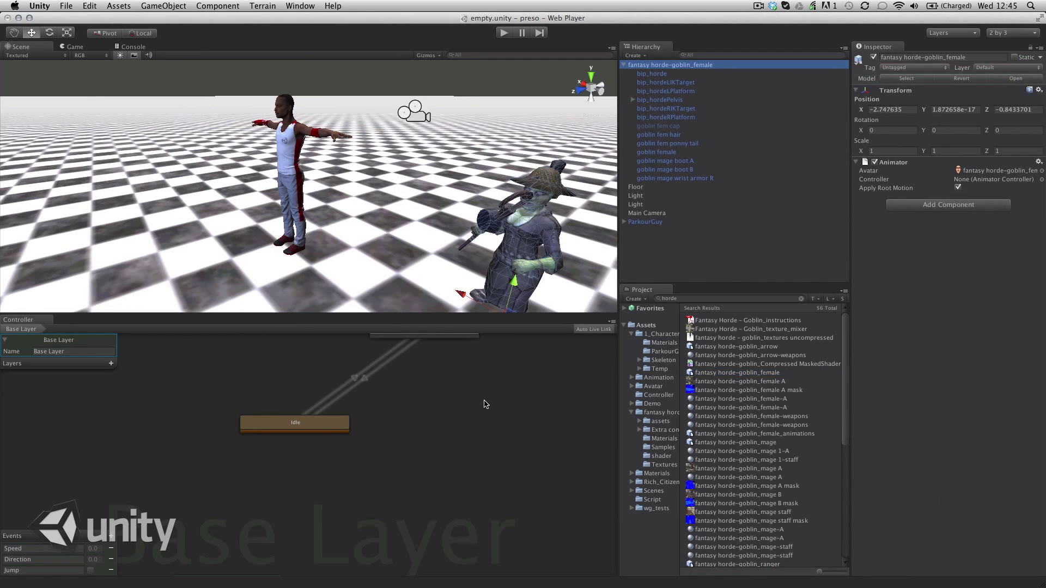
middle_drag(476, 403, 462, 463)
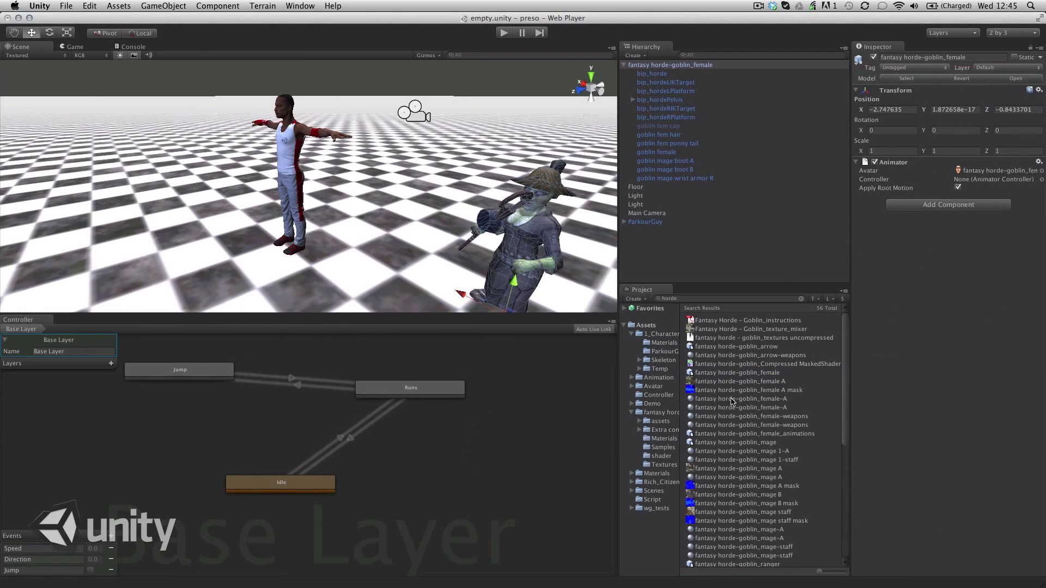
click(651, 404)
drag(698, 357, 988, 182)
drag(709, 311, 933, 326)
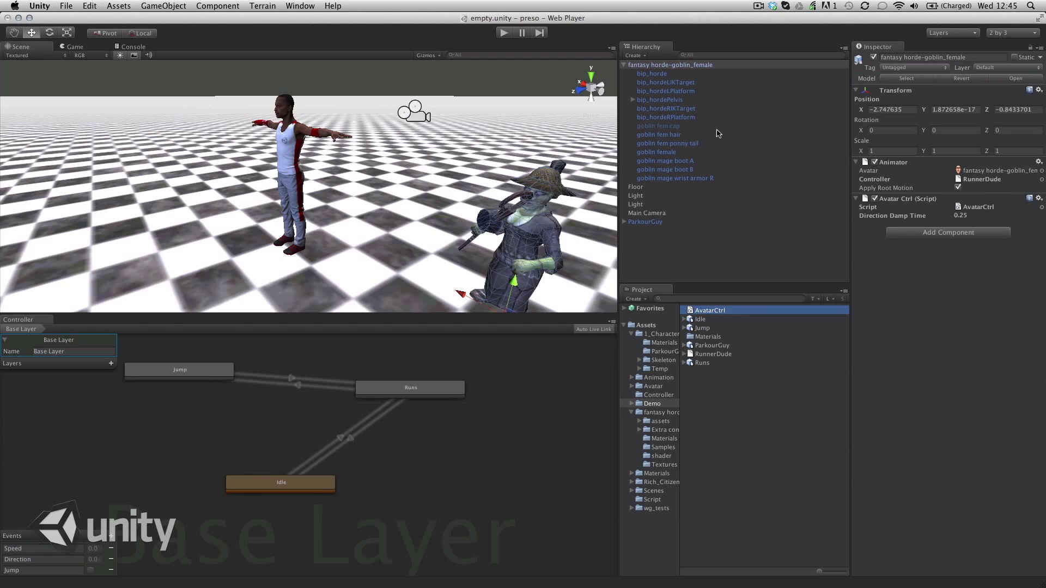
Play the game and steer the goblin and ParkourGuy forward and to the right.
click(503, 33)
key(Up)
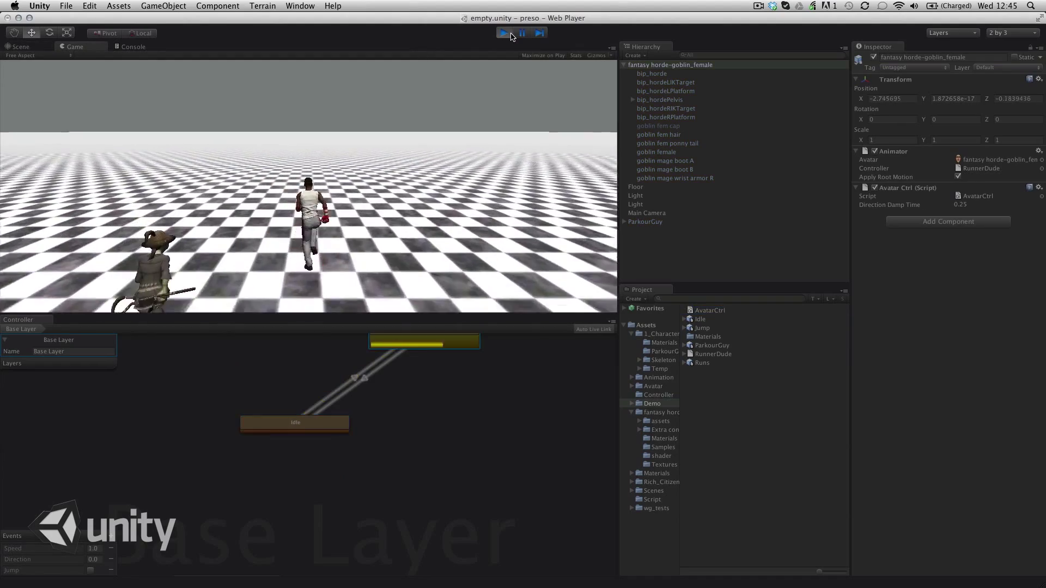
key(Right)
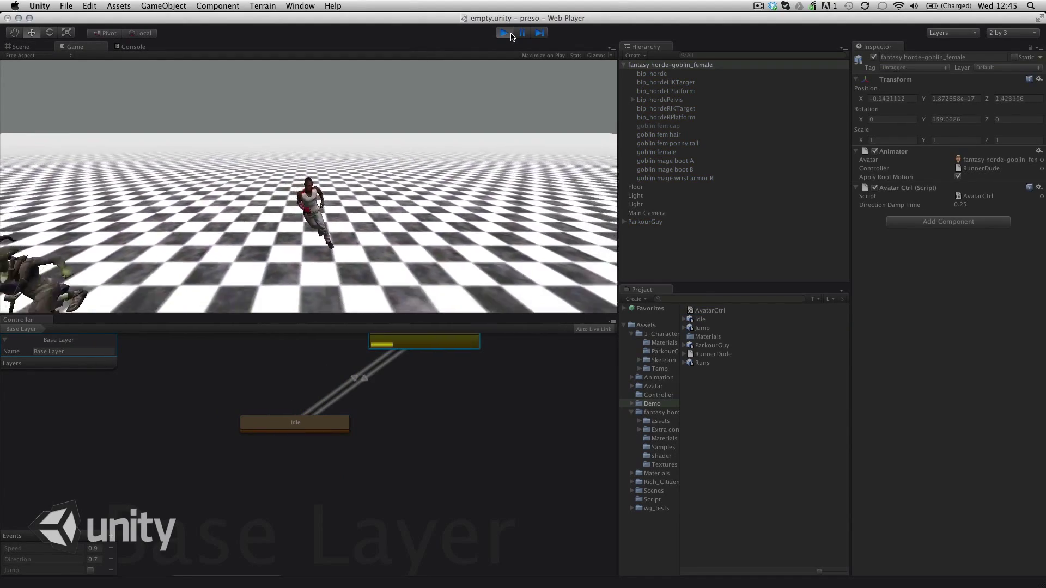